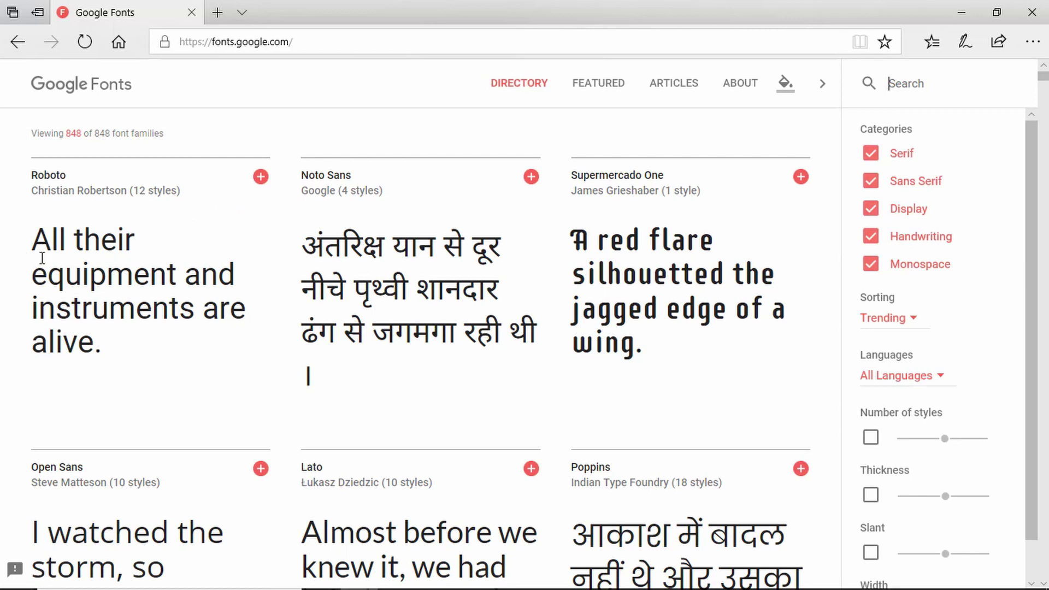
- Uncheck the Sans Serif, Display, Handwriting and Monospace categories so only Serif fonts are listed
{"action": "scroll", "coordinate": [2, 359], "scroll_direction": "down", "scroll_amount": 6}
{"action": "scroll", "coordinate": [2, 360], "scroll_direction": "up", "scroll_amount": 6}
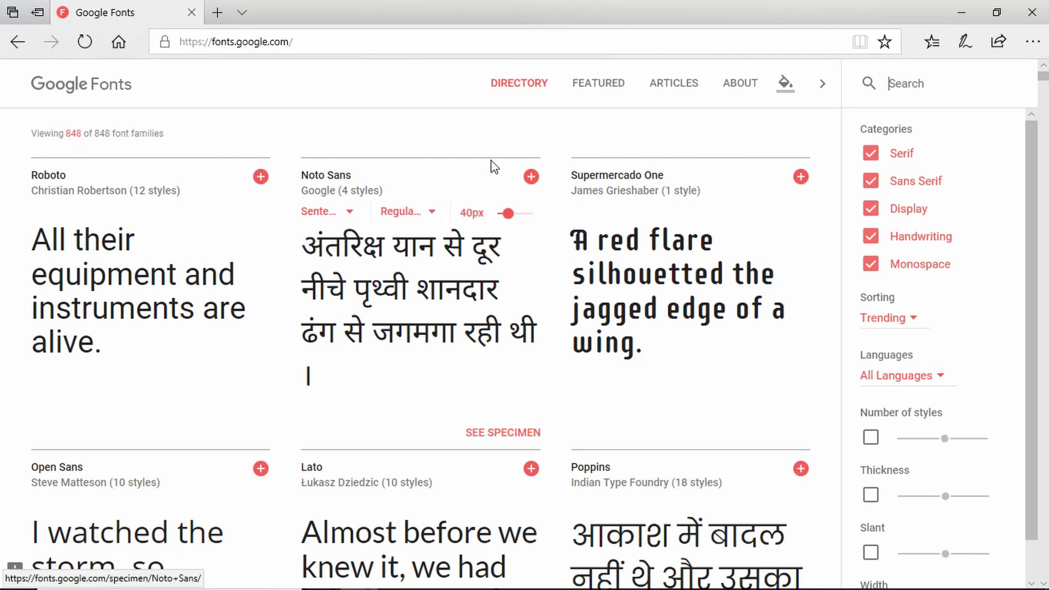
{"action": "scroll", "coordinate": [710, 286], "scroll_direction": "down", "scroll_amount": 7}
{"action": "scroll", "coordinate": [711, 287], "scroll_direction": "down", "scroll_amount": 13}
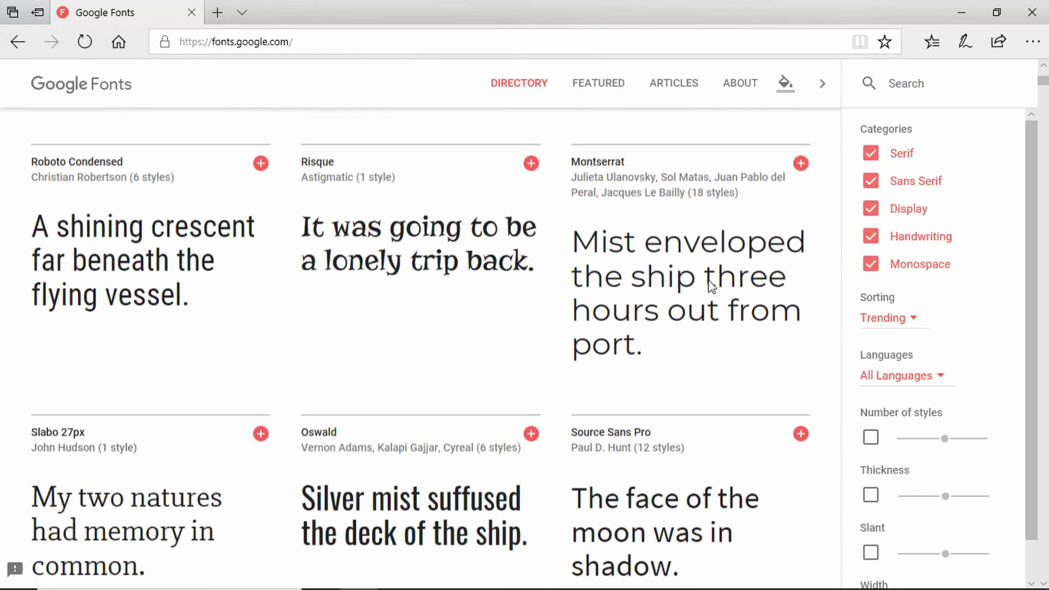
{"action": "scroll", "coordinate": [710, 280], "scroll_direction": "up", "scroll_amount": 20}
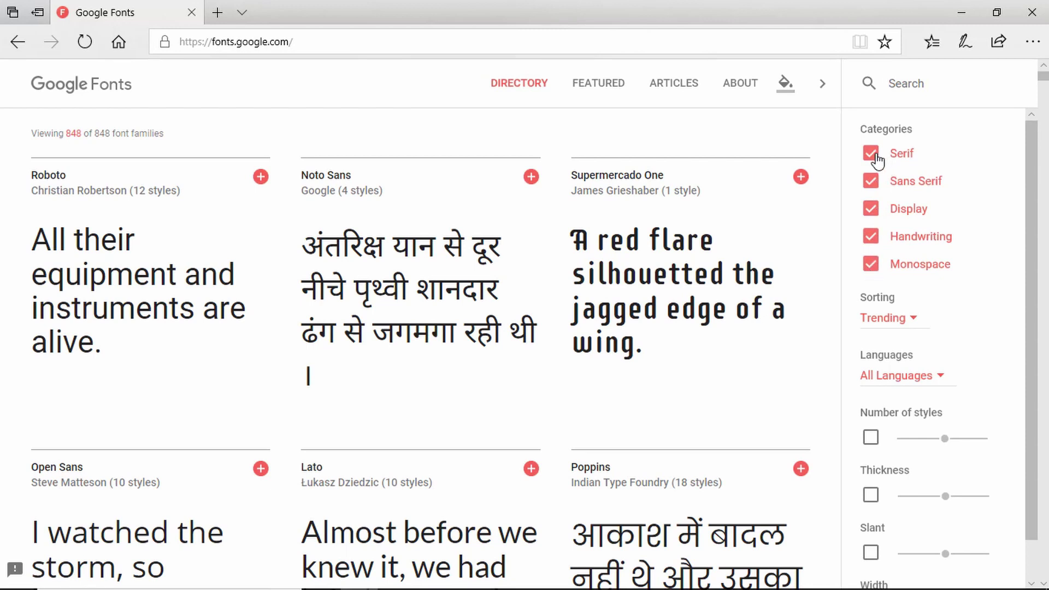
{"action": "left_click", "coordinate": [875, 191]}
{"action": "left_click", "coordinate": [876, 212]}
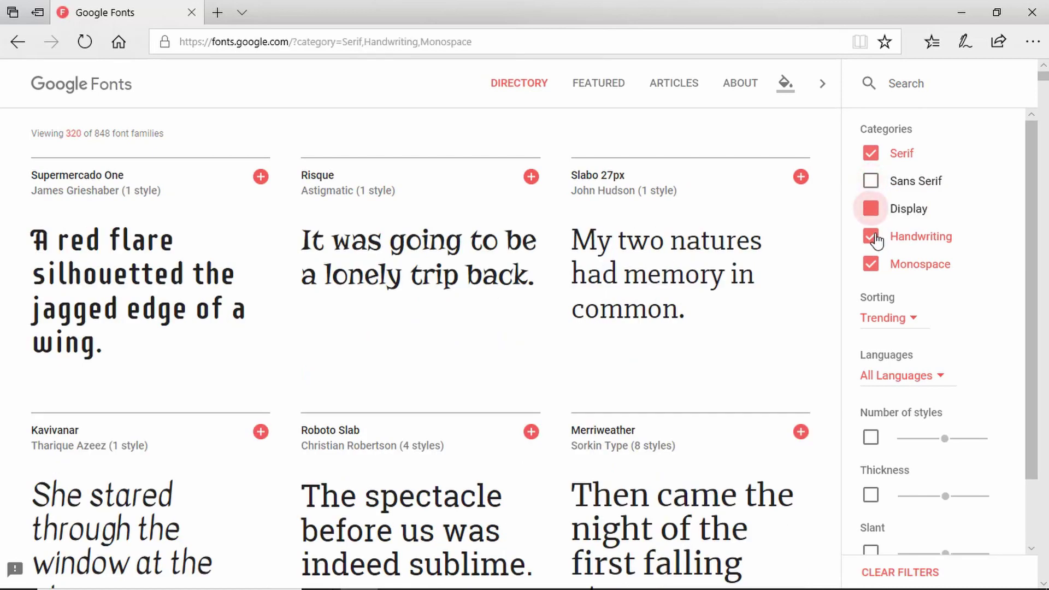
{"action": "left_click", "coordinate": [873, 239]}
{"action": "left_click", "coordinate": [872, 265]}
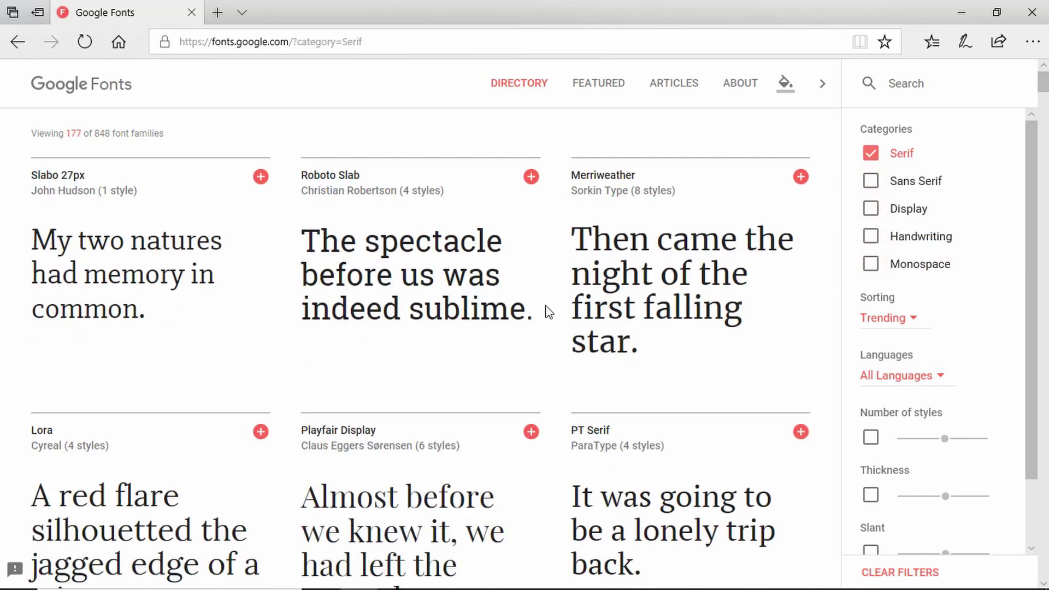
- Switch the category filter from Serif to Sans Serif, showing 237 of 848 families
{"action": "scroll", "coordinate": [1, 384], "scroll_direction": "down", "scroll_amount": 10}
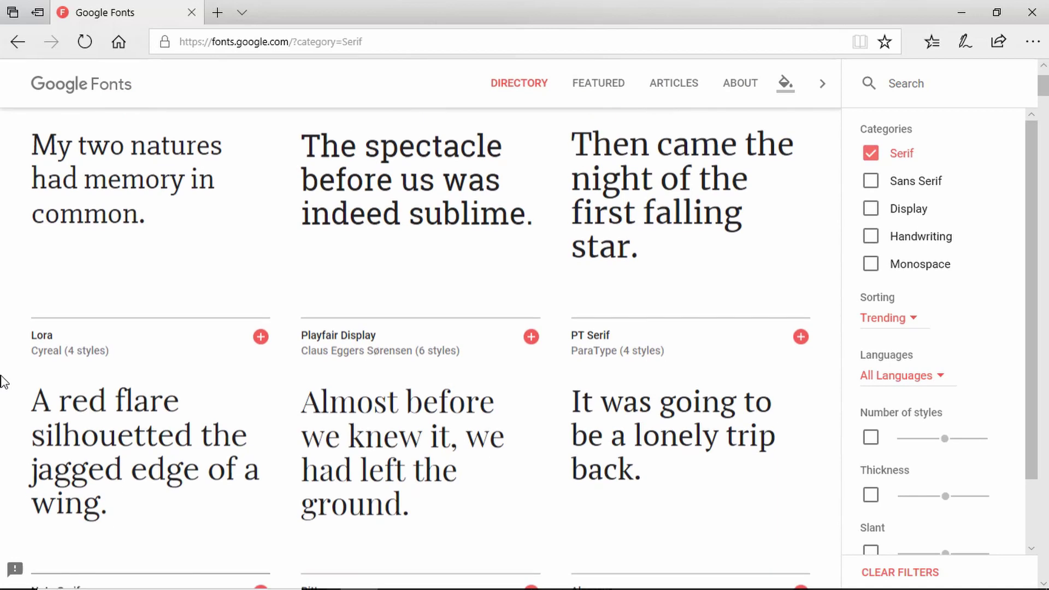
{"action": "scroll", "coordinate": [1, 382], "scroll_direction": "up", "scroll_amount": 10}
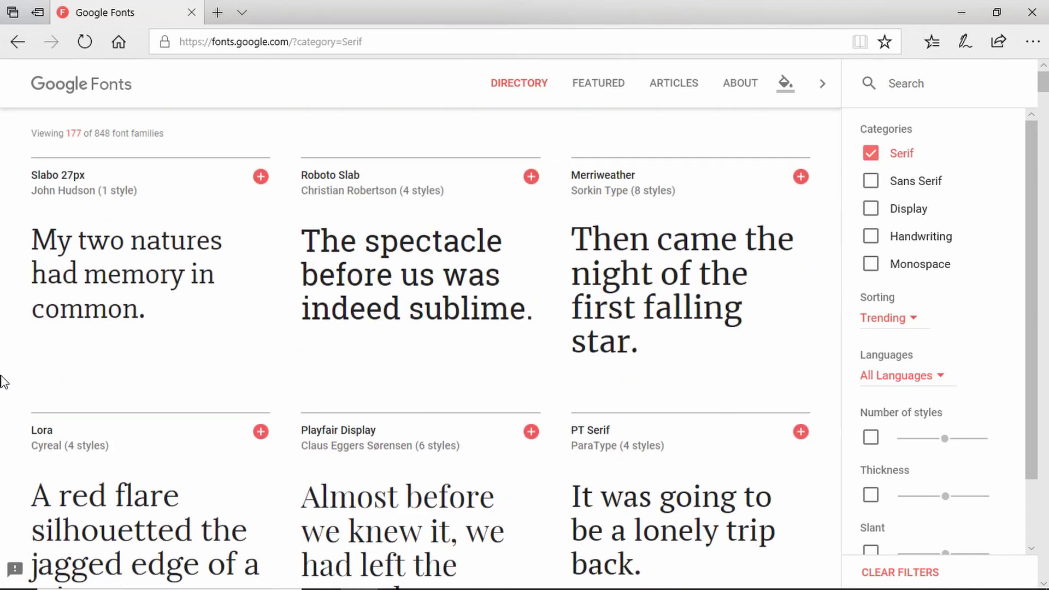
{"action": "left_click", "coordinate": [871, 187]}
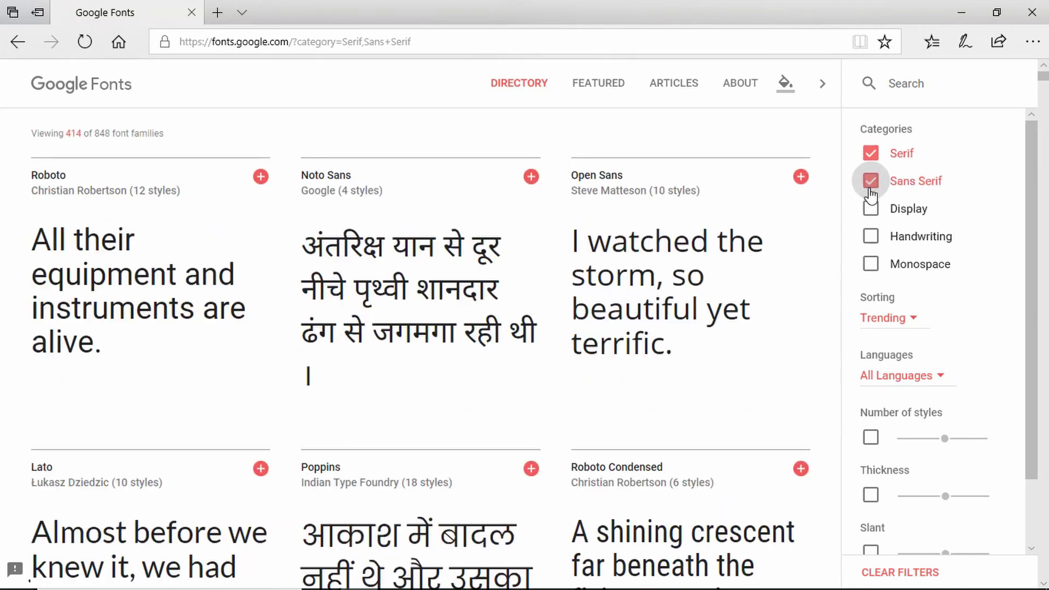
{"action": "left_click", "coordinate": [871, 154]}
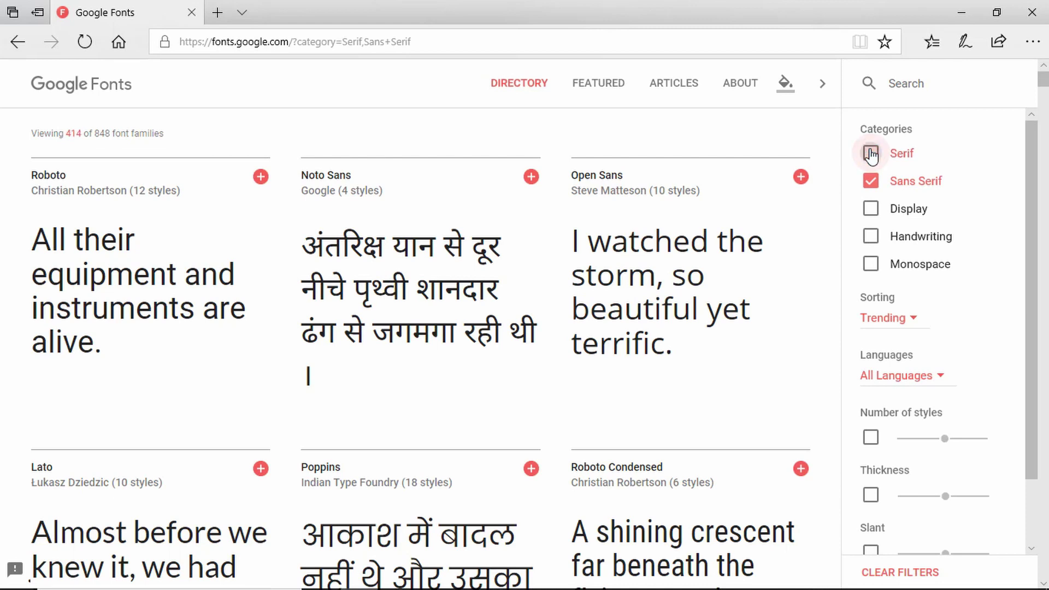
{"action": "scroll", "coordinate": [201, 404], "scroll_direction": "down", "scroll_amount": 7}
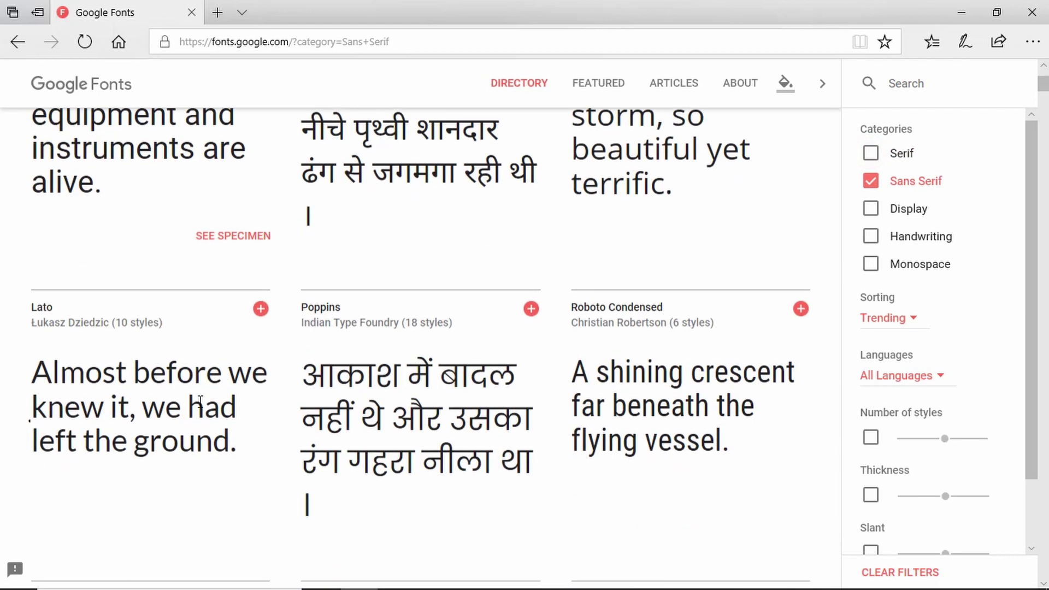
{"action": "scroll", "coordinate": [201, 407], "scroll_direction": "up", "scroll_amount": 7}
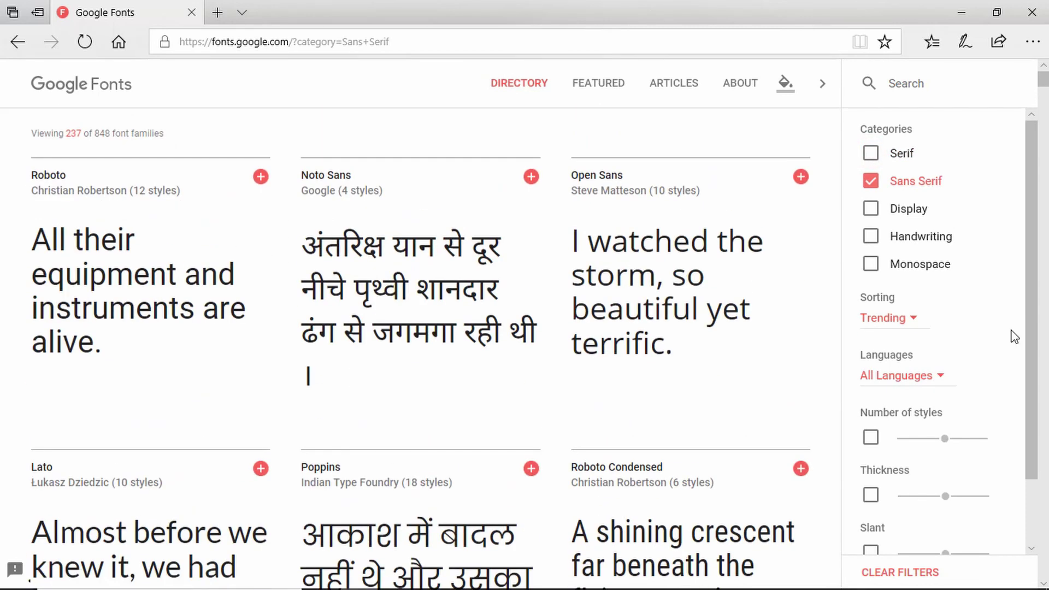
{"action": "left_click", "coordinate": [911, 330]}
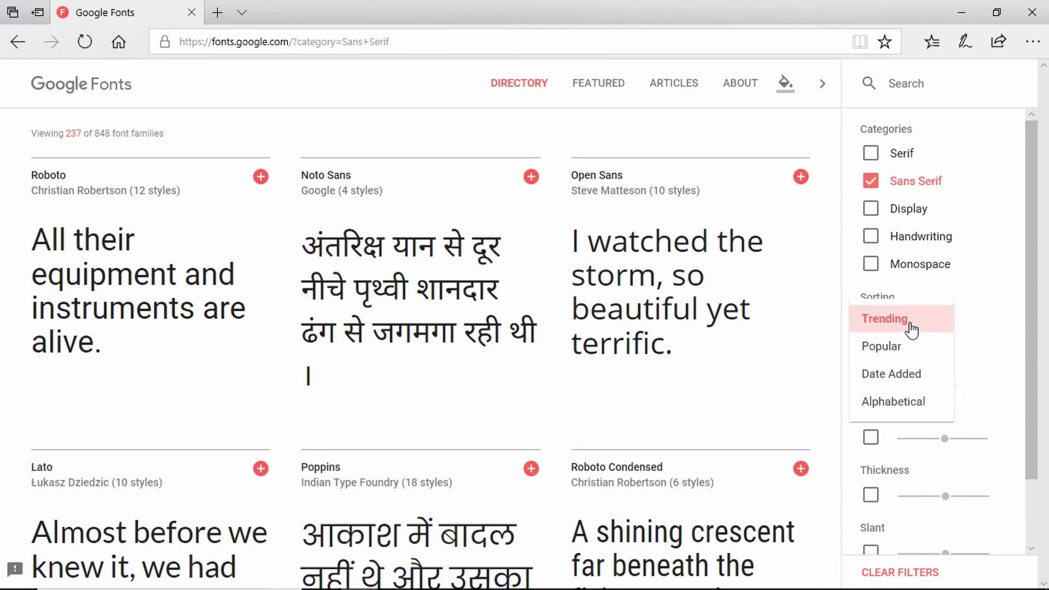
{"action": "left_click", "coordinate": [1024, 324]}
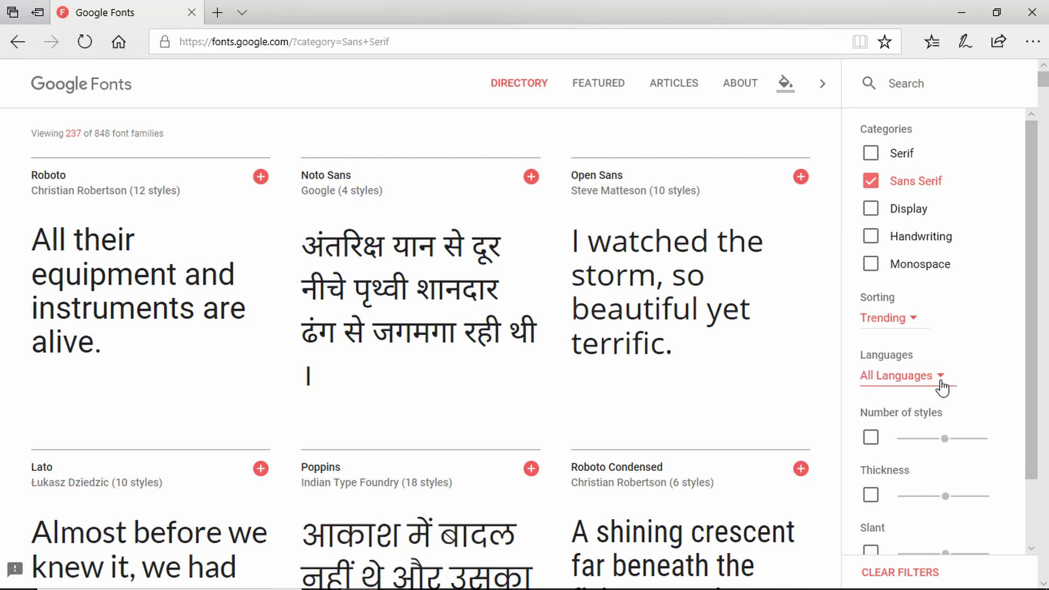
{"action": "left_click", "coordinate": [942, 385]}
{"action": "scroll", "coordinate": [904, 452], "scroll_direction": "down", "scroll_amount": 3}
{"action": "scroll", "coordinate": [904, 452], "scroll_direction": "down", "scroll_amount": 2}
{"action": "scroll", "coordinate": [904, 452], "scroll_direction": "up", "scroll_amount": 5}
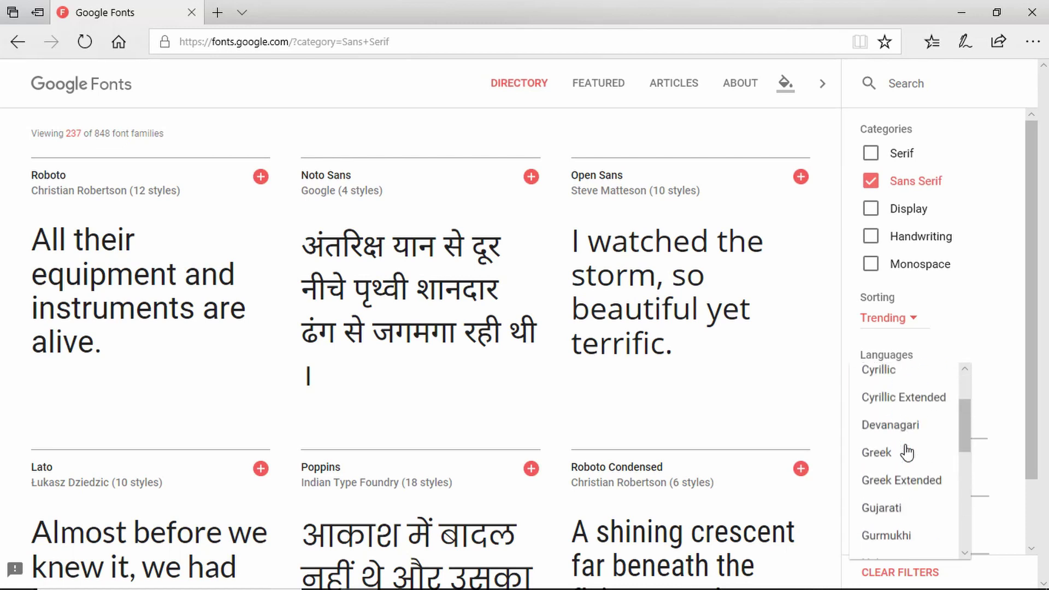
{"action": "left_click", "coordinate": [1001, 390]}
{"action": "scroll", "coordinate": [1001, 389], "scroll_direction": "down", "scroll_amount": 2}
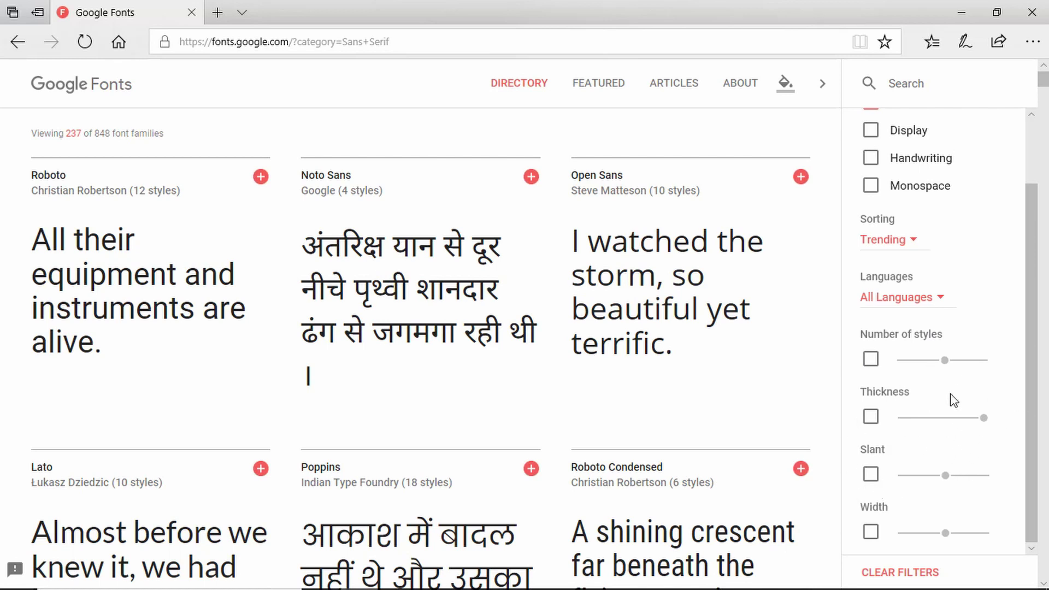
{"action": "left_click", "coordinate": [873, 418]}
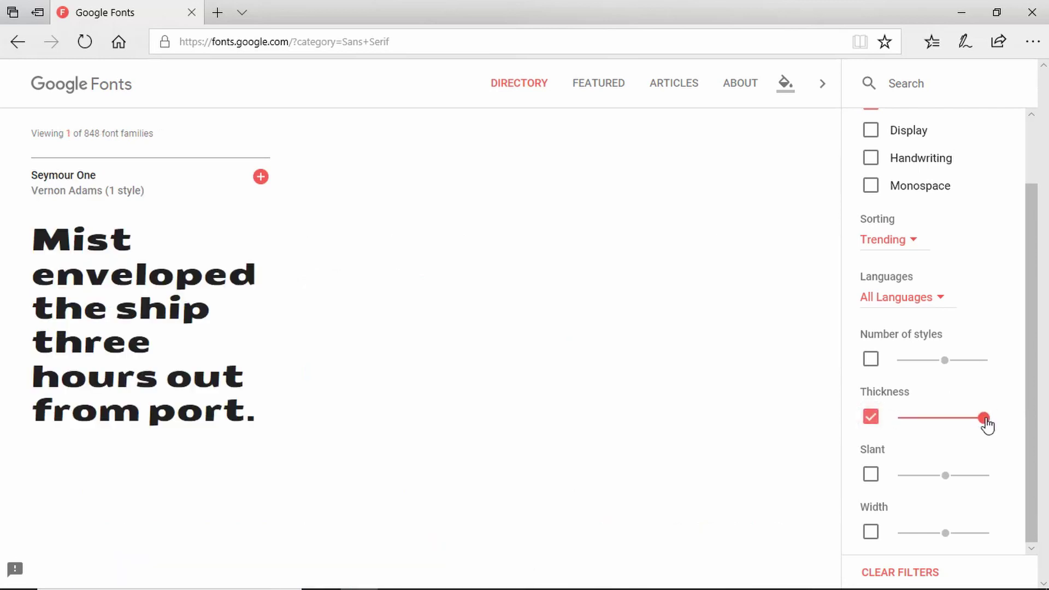
{"action": "left_click_drag", "start_coordinate": [982, 420], "coordinate": [966, 420]}
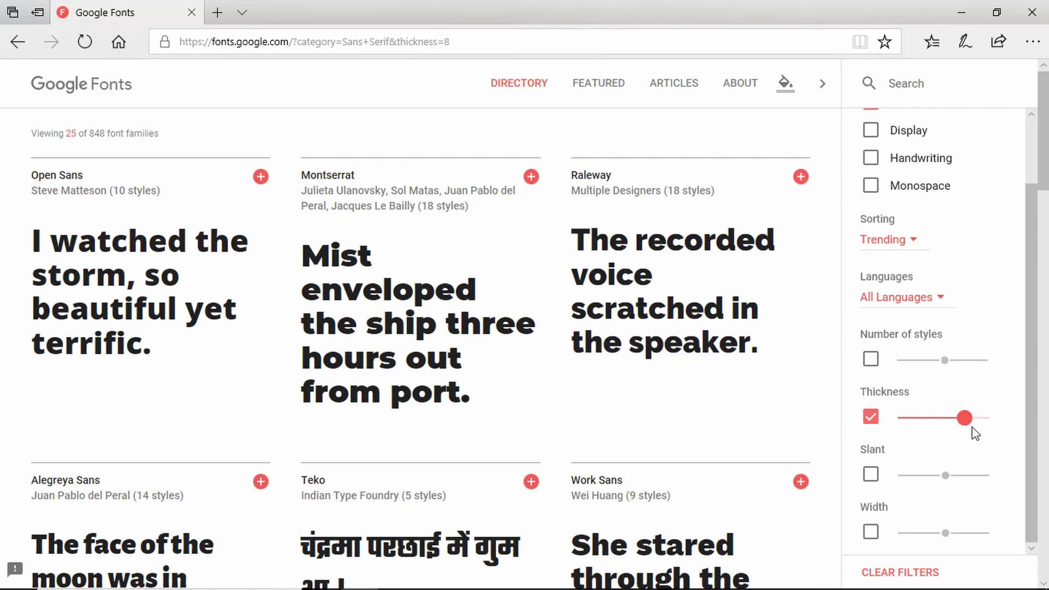
{"action": "mouse_move", "coordinate": [410, 302]}
{"action": "left_click", "coordinate": [872, 419]}
{"action": "scroll", "coordinate": [896, 125], "scroll_direction": "up", "scroll_amount": 2}
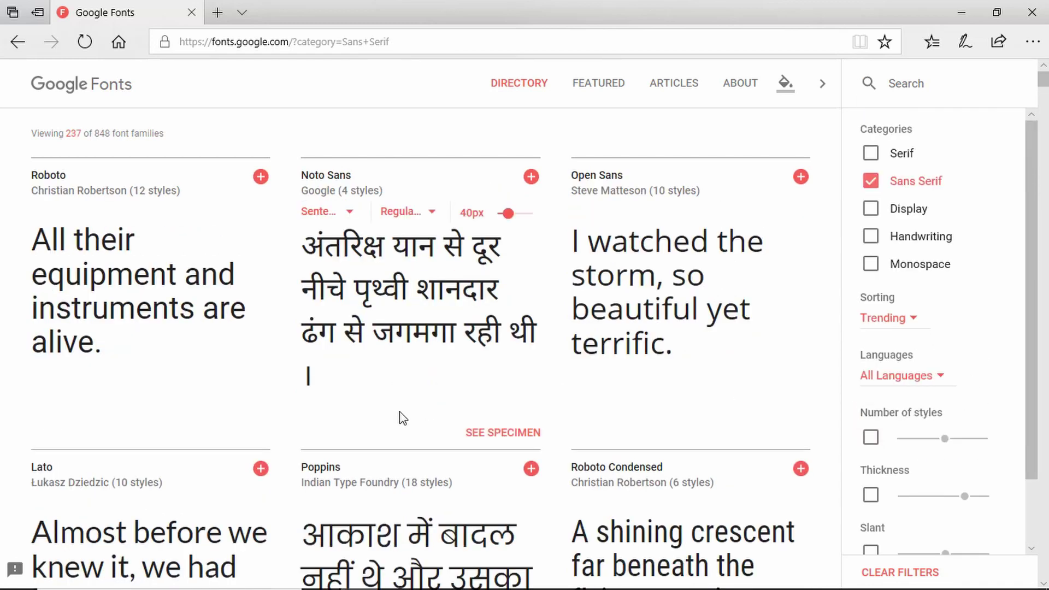
- Search the sidebar for 'lato' to show only the Lato family
{"action": "left_click", "coordinate": [905, 85]}
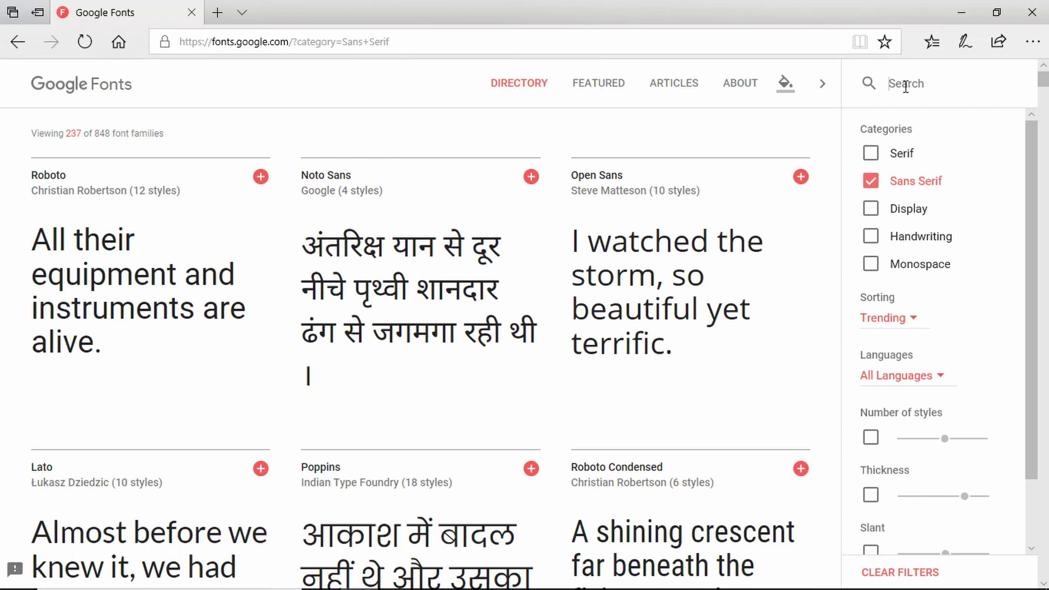
{"action": "type", "text": "lato"}
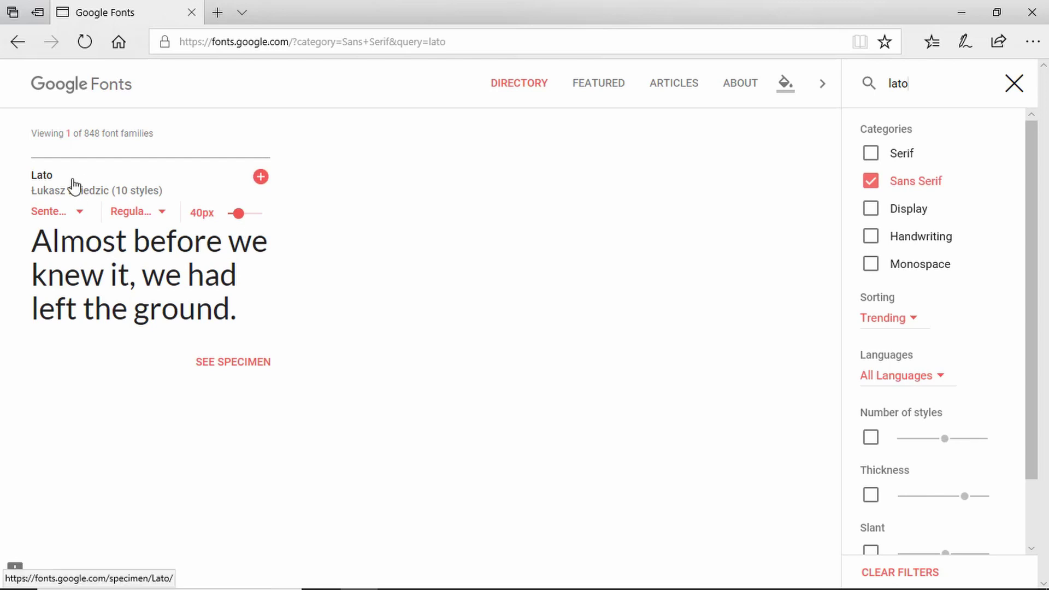
- Open Lato's specimen page and browse its ten styles down to Popular Pairings
{"action": "left_click", "coordinate": [42, 183]}
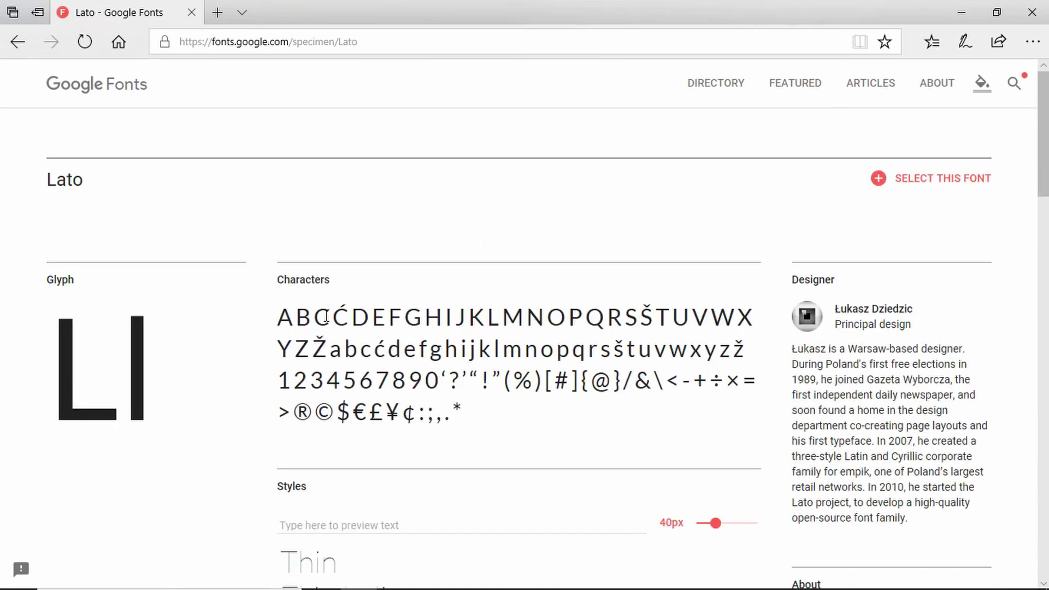
{"action": "scroll", "coordinate": [302, 317], "scroll_direction": "down", "scroll_amount": 2}
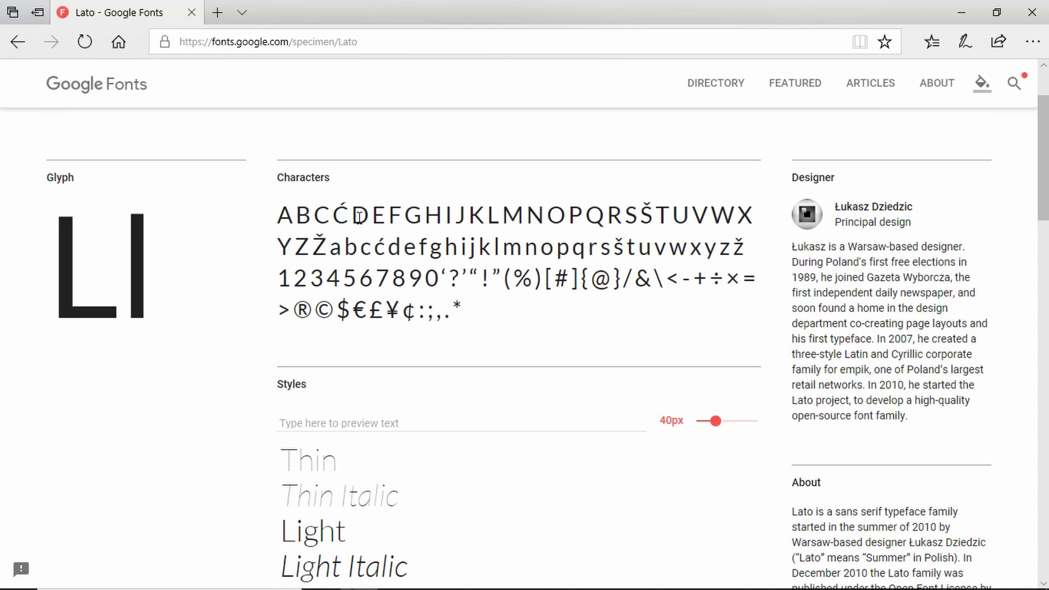
{"action": "scroll", "coordinate": [631, 300], "scroll_direction": "down", "scroll_amount": 5}
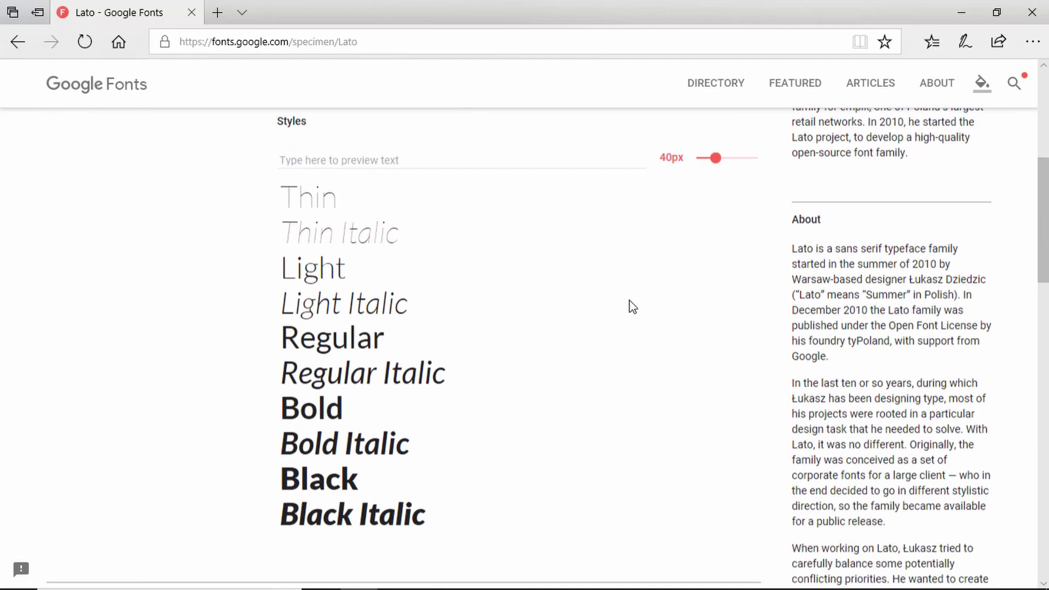
{"action": "scroll", "coordinate": [367, 401], "scroll_direction": "down", "scroll_amount": 1}
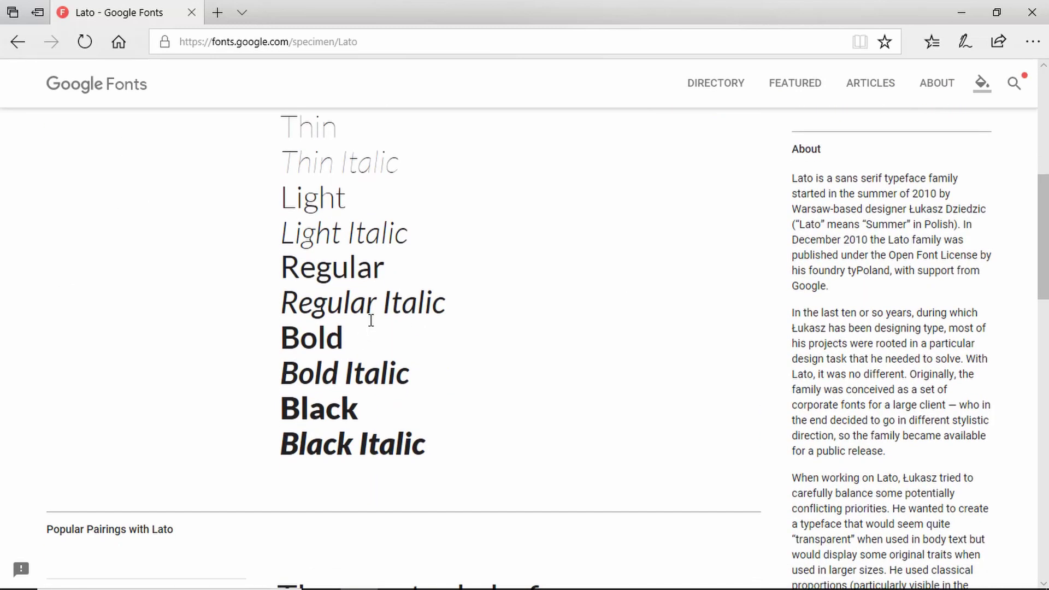
{"action": "scroll", "coordinate": [371, 330], "scroll_direction": "down", "scroll_amount": 2}
{"action": "scroll", "coordinate": [381, 328], "scroll_direction": "up", "scroll_amount": 2}
{"action": "scroll", "coordinate": [834, 143], "scroll_direction": "down", "scroll_amount": 3}
{"action": "scroll", "coordinate": [834, 143], "scroll_direction": "down", "scroll_amount": 3}
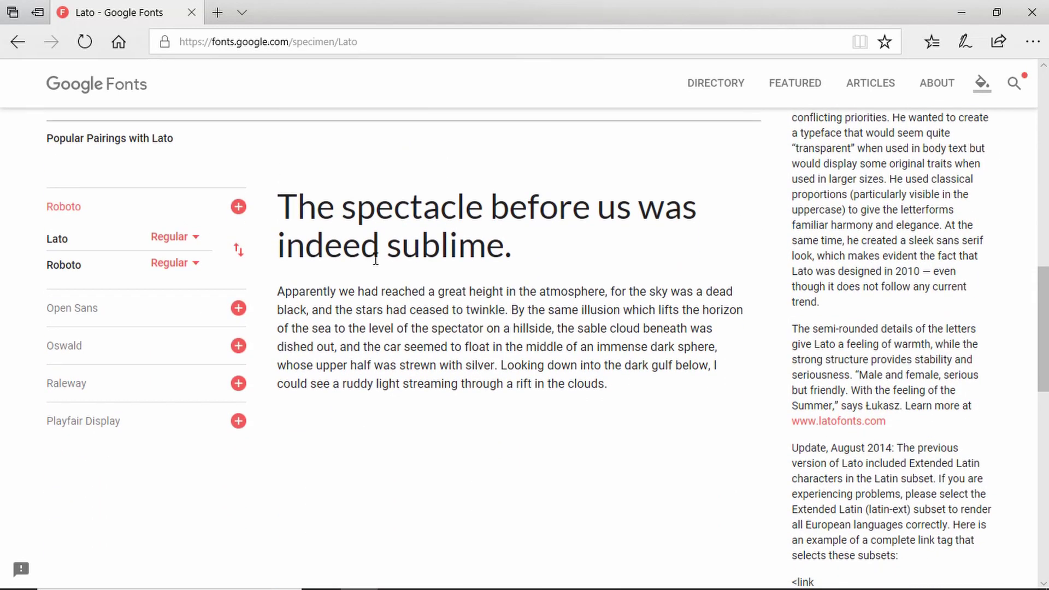
{"action": "scroll", "coordinate": [603, 347], "scroll_direction": "down", "scroll_amount": 1}
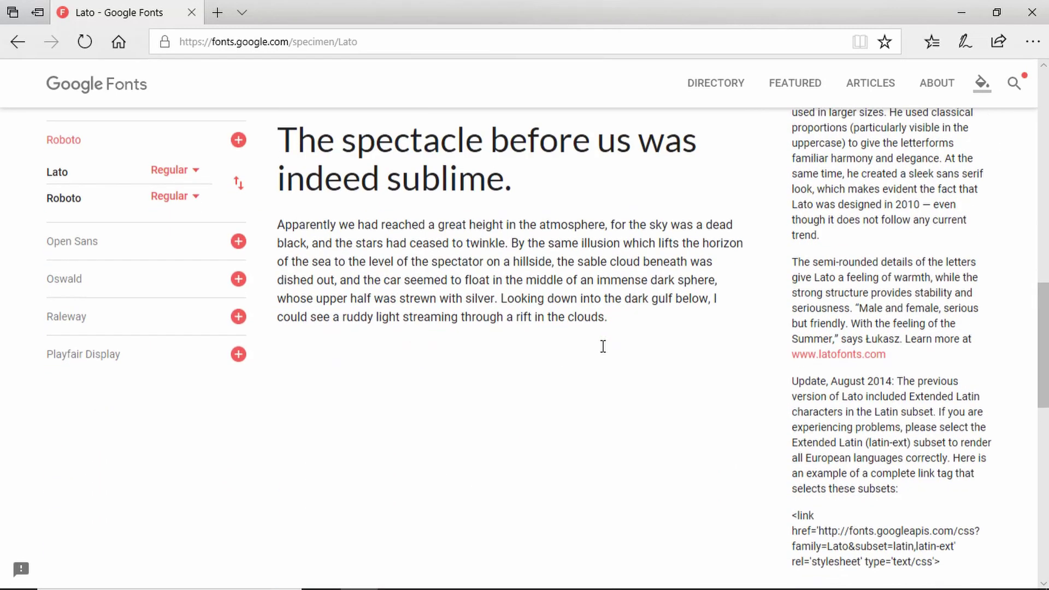
{"action": "scroll", "coordinate": [544, 327], "scroll_direction": "up", "scroll_amount": 1}
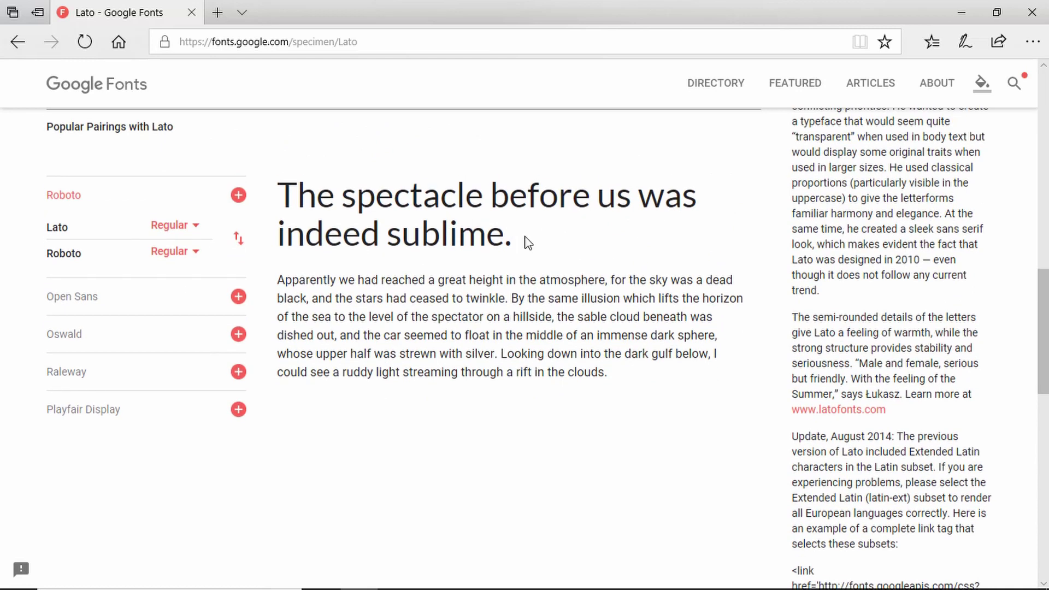
{"action": "scroll", "coordinate": [528, 243], "scroll_direction": "up", "scroll_amount": 10}
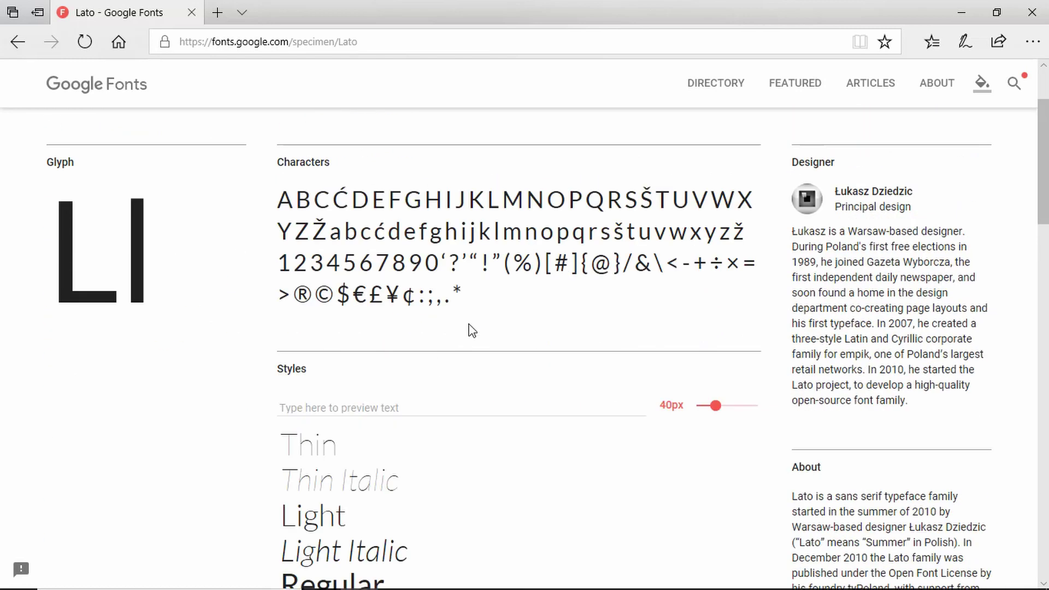
- Set Lato's preview text to 'WELCOME TO GTCODING' and review it across all styles
{"action": "left_click", "coordinate": [430, 411]}
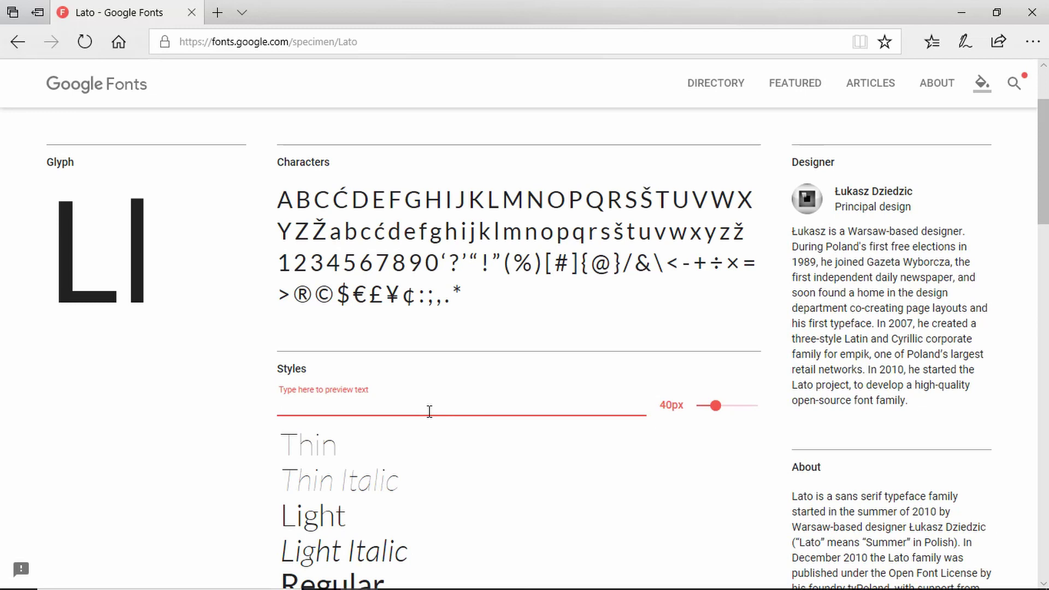
{"action": "type", "text": "Welcome"}
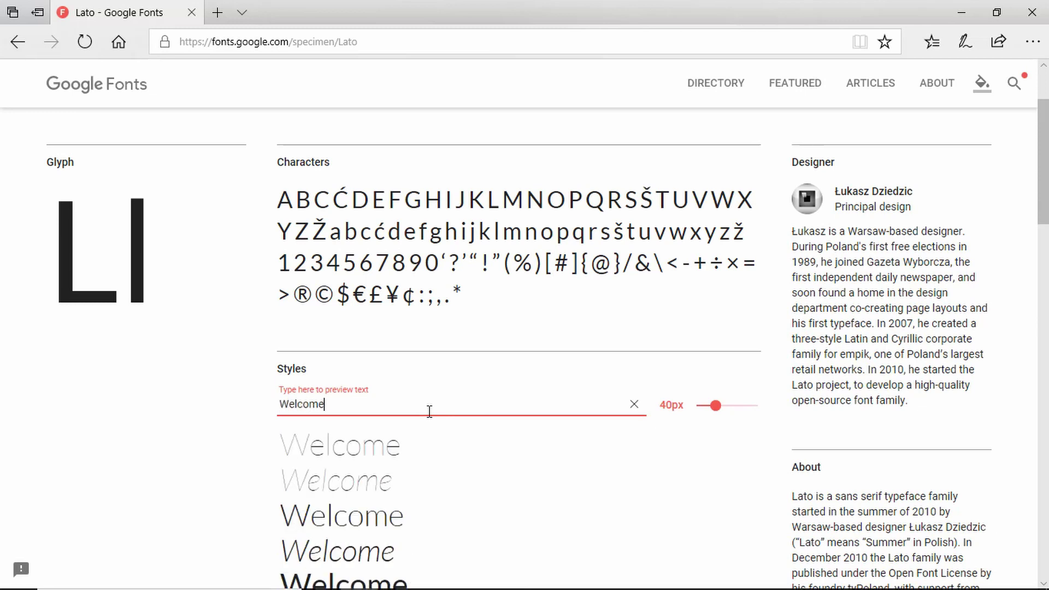
{"action": "type", "text": " To G"}
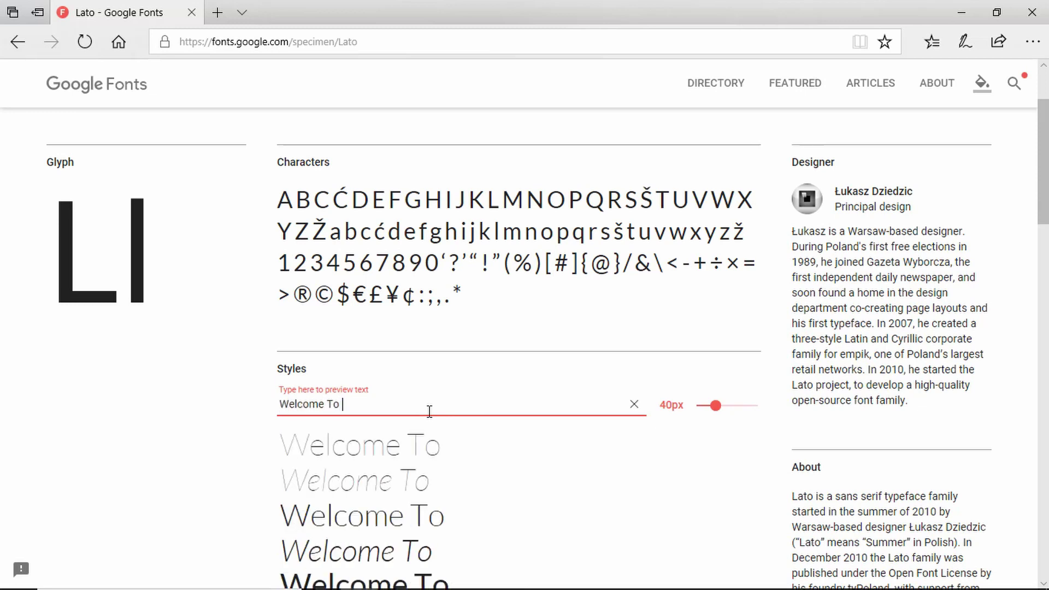
{"action": "key", "text": "BackSpace"}
{"action": "key", "text": "BackSpace"}
{"action": "key", "text": "BackSpace"}
{"action": "key", "text": "BackSpace"}
{"action": "key", "text": "BackSpace"}
{"action": "key", "text": "BackSpace"}
{"action": "key", "text": "BackSpace"}
{"action": "key", "text": "BackSpace"}
{"action": "key", "text": "BackSpace"}
{"action": "key", "text": "BackSpace"}
{"action": "key", "text": "BackSpace"}
{"action": "key", "text": "BackSpace"}
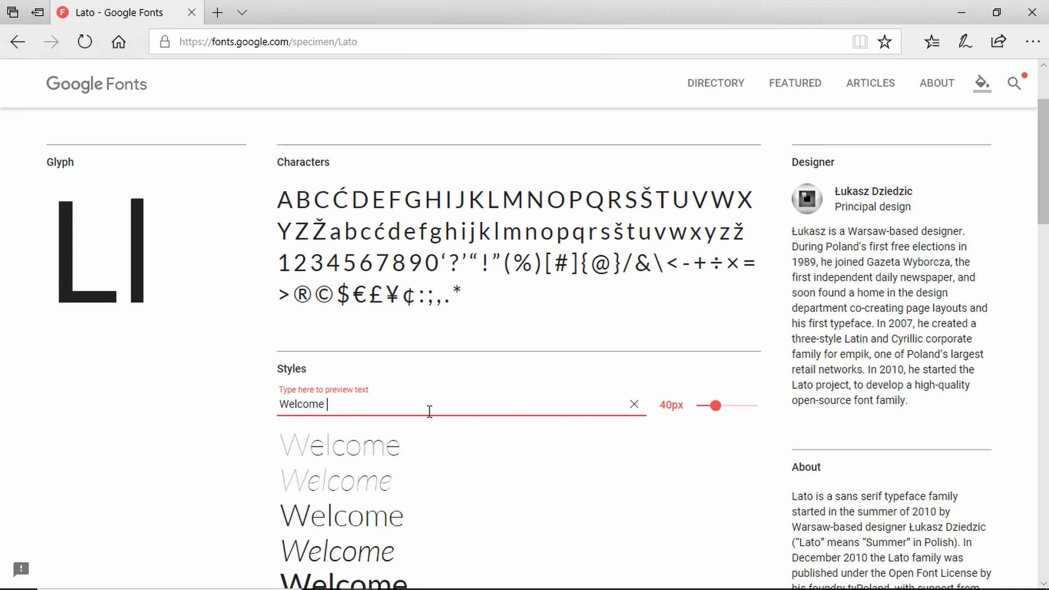
{"action": "type", "text": "E"}
{"action": "key", "text": "BackSpace"}
{"action": "type", "text": "WELCOME TO GTCODING"}
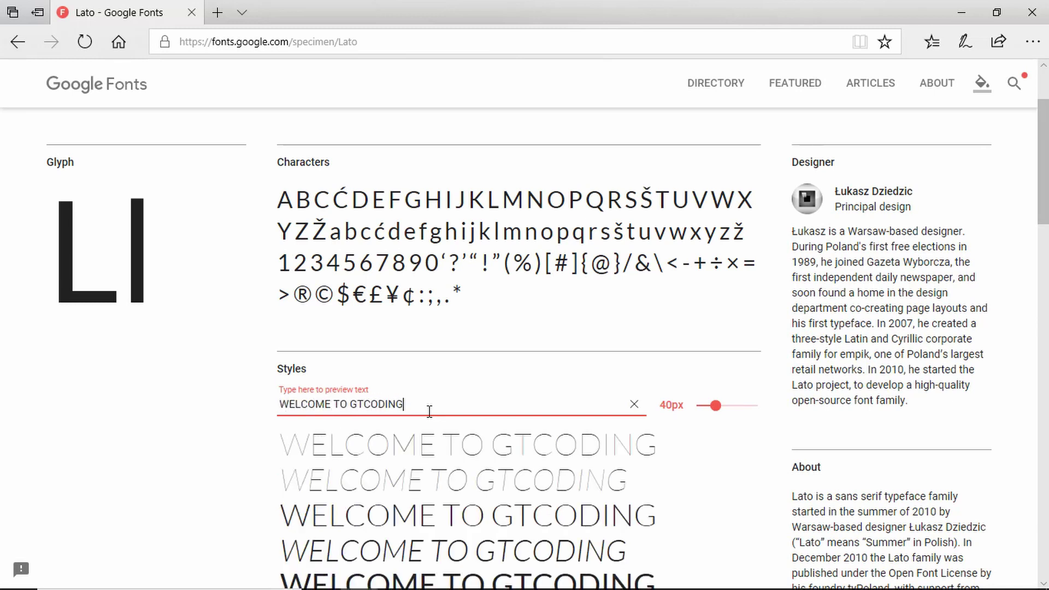
{"action": "scroll", "coordinate": [429, 412], "scroll_direction": "down", "scroll_amount": 2}
{"action": "scroll", "coordinate": [430, 411], "scroll_direction": "down", "scroll_amount": 4}
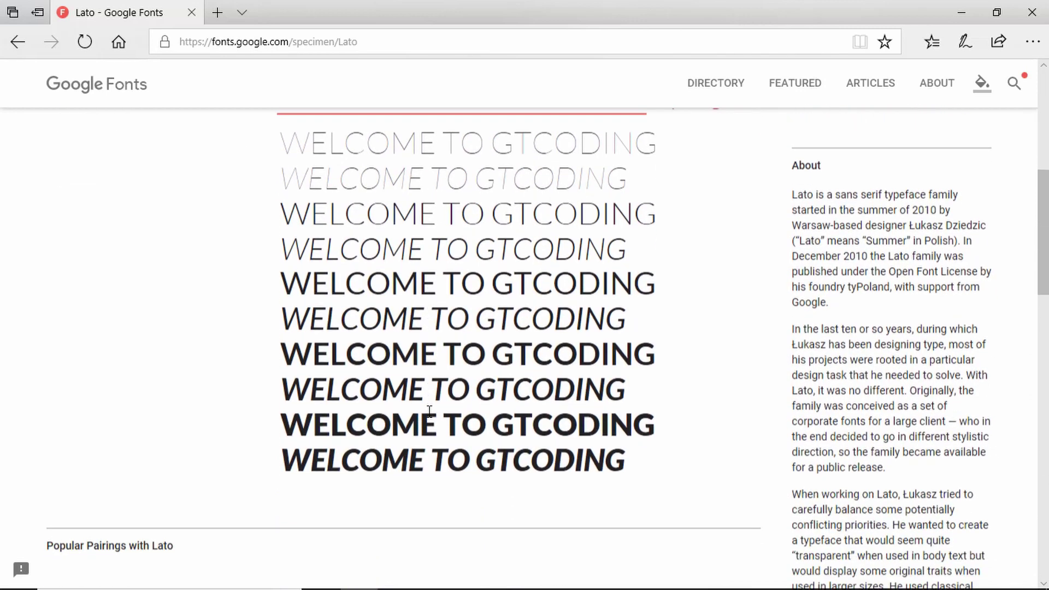
{"action": "scroll", "coordinate": [515, 438], "scroll_direction": "up", "scroll_amount": 8}
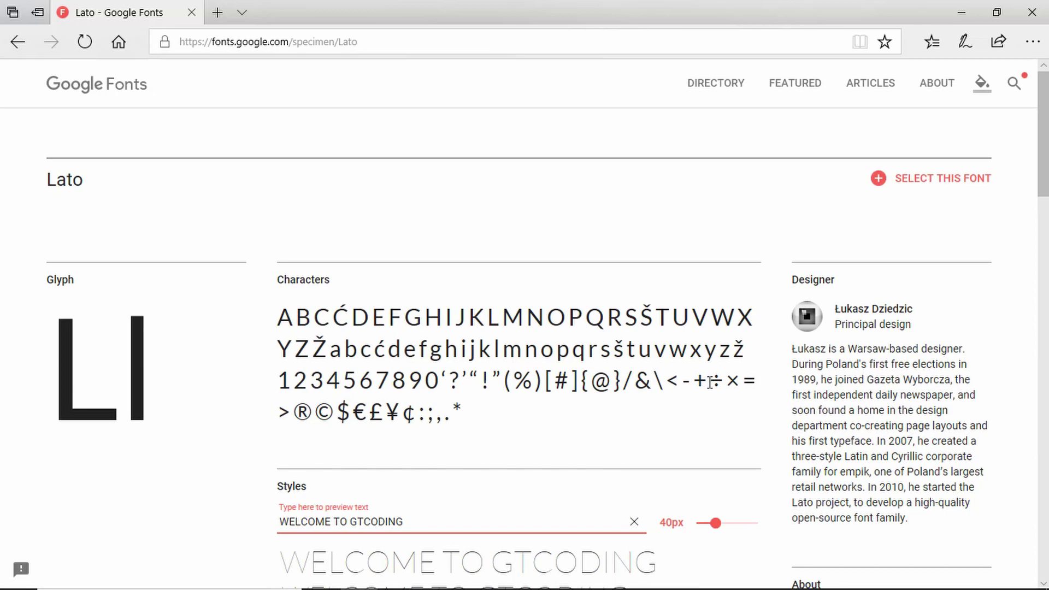
{"action": "scroll", "coordinate": [712, 389], "scroll_direction": "down", "scroll_amount": 10}
{"action": "scroll", "coordinate": [712, 389], "scroll_direction": "up", "scroll_amount": 5}
{"action": "scroll", "coordinate": [712, 389], "scroll_direction": "up", "scroll_amount": 4}
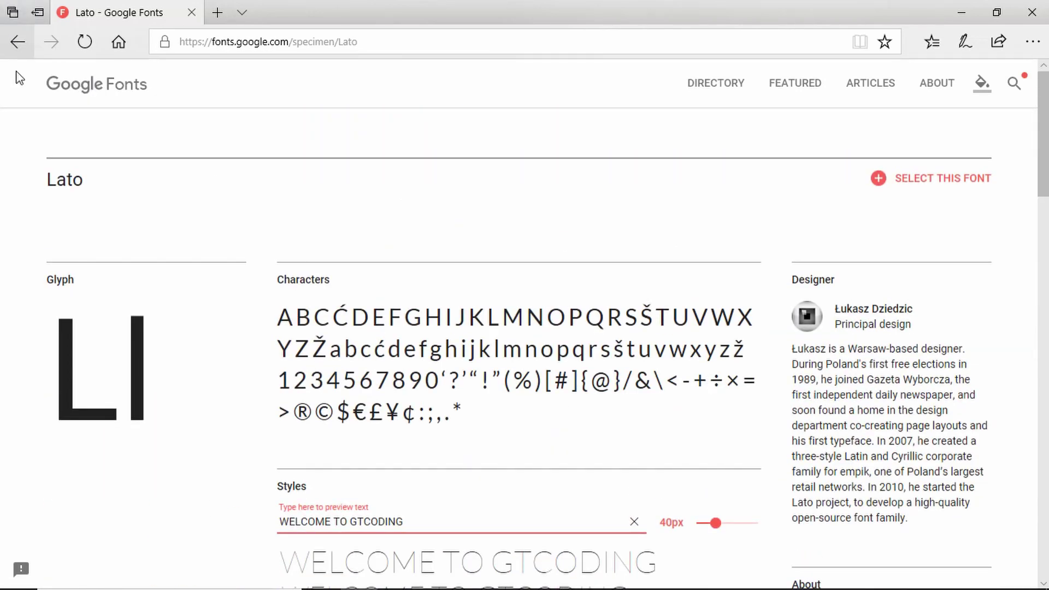
- Go back to the directory and clear the 'lato' search to list 237 Sans Serif families
{"action": "left_click", "coordinate": [17, 43]}
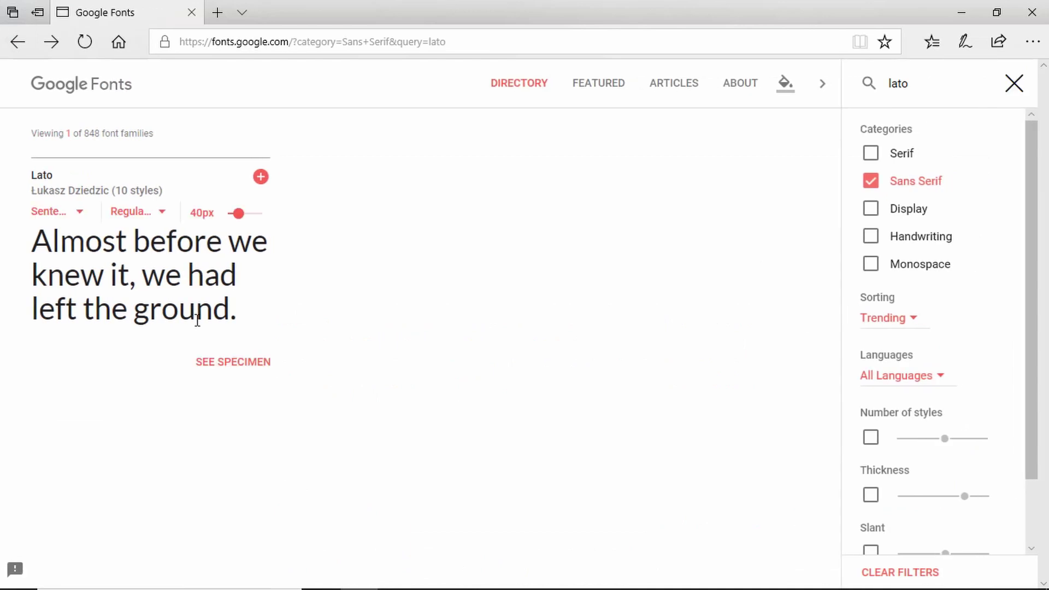
{"action": "left_click", "coordinate": [1011, 83]}
{"action": "scroll", "coordinate": [572, 384], "scroll_direction": "down", "scroll_amount": 20}
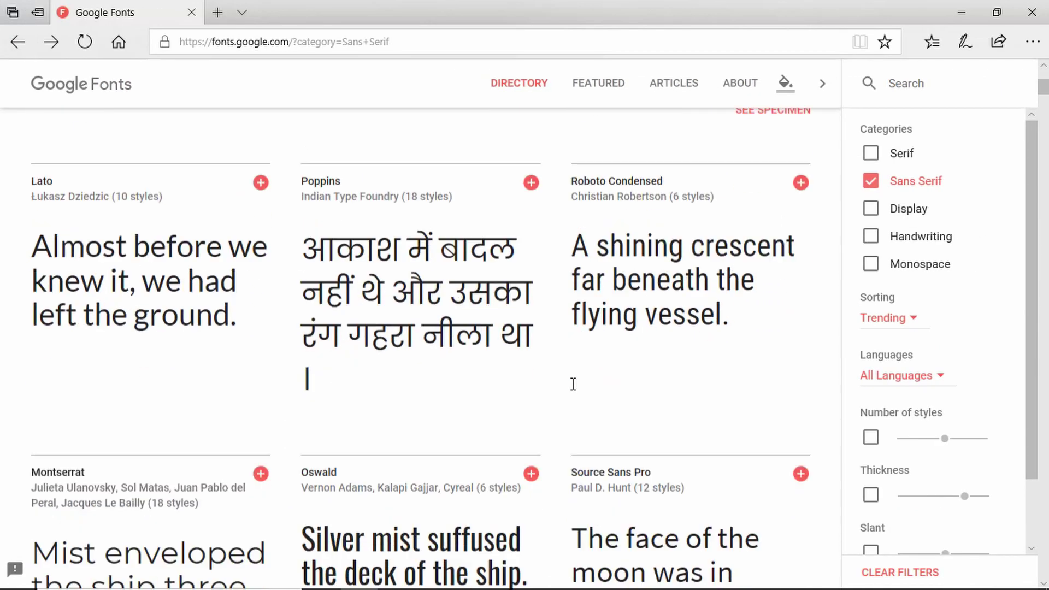
{"action": "scroll", "coordinate": [573, 384], "scroll_direction": "down", "scroll_amount": 14}
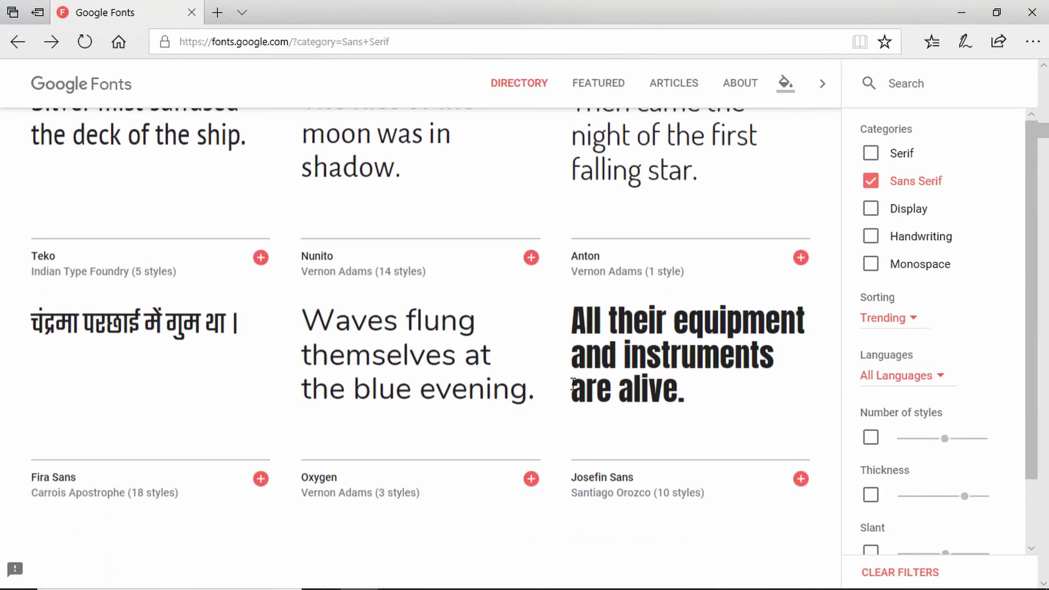
{"action": "scroll", "coordinate": [574, 389], "scroll_direction": "up", "scroll_amount": 7}
{"action": "scroll", "coordinate": [571, 385], "scroll_direction": "up", "scroll_amount": 20}
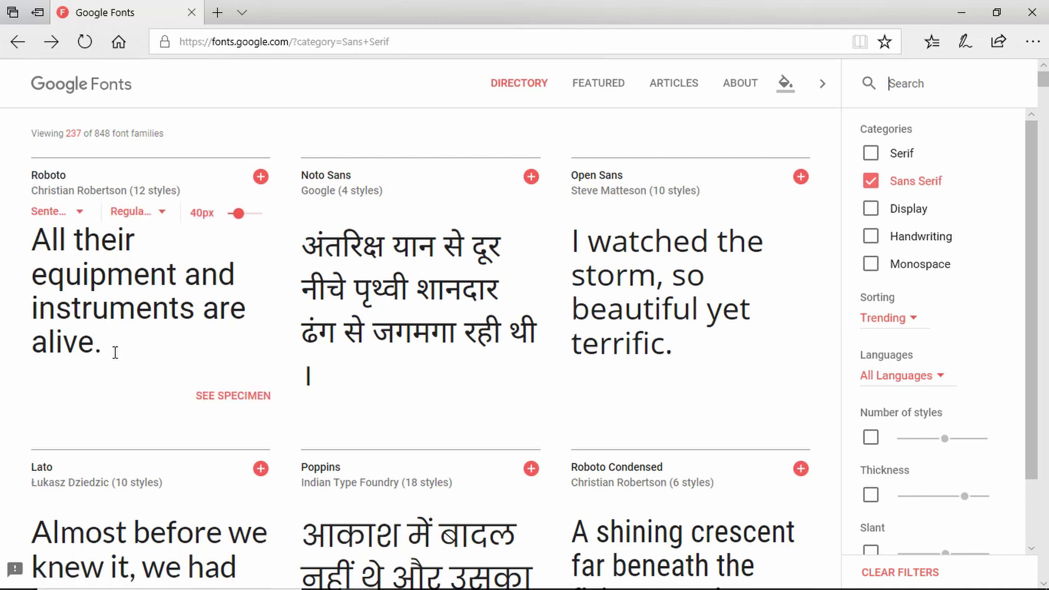
- Add Roboto to the selection and expand the drawer to see its standard embed link
{"action": "left_click", "coordinate": [262, 180]}
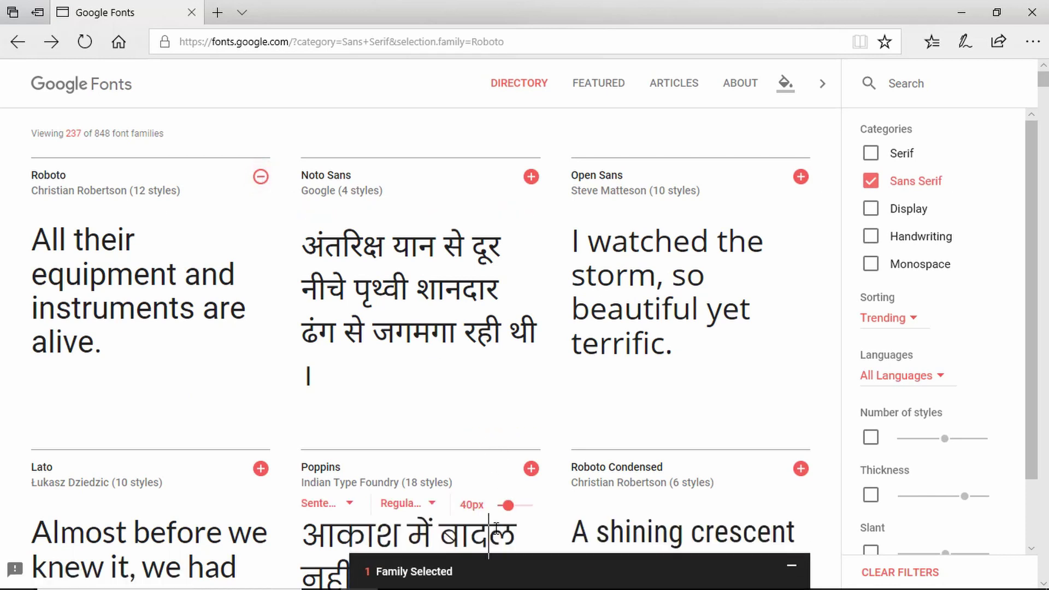
{"action": "left_click", "coordinate": [491, 571]}
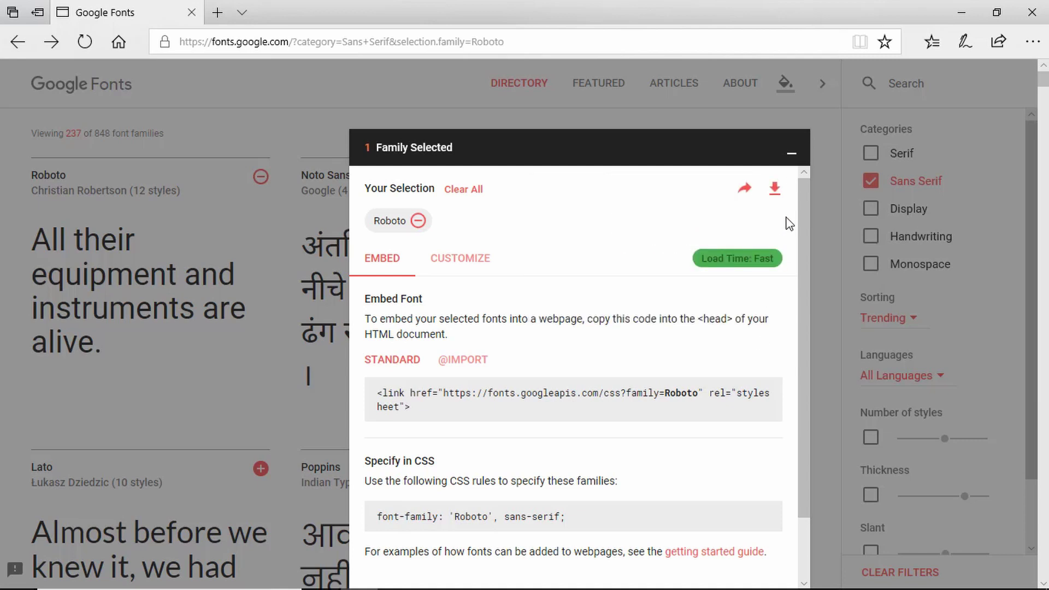
{"action": "mouse_move", "coordinate": [779, 187]}
{"action": "left_click_drag", "start_coordinate": [407, 406], "coordinate": [372, 391]}
{"action": "left_click", "coordinate": [396, 392]}
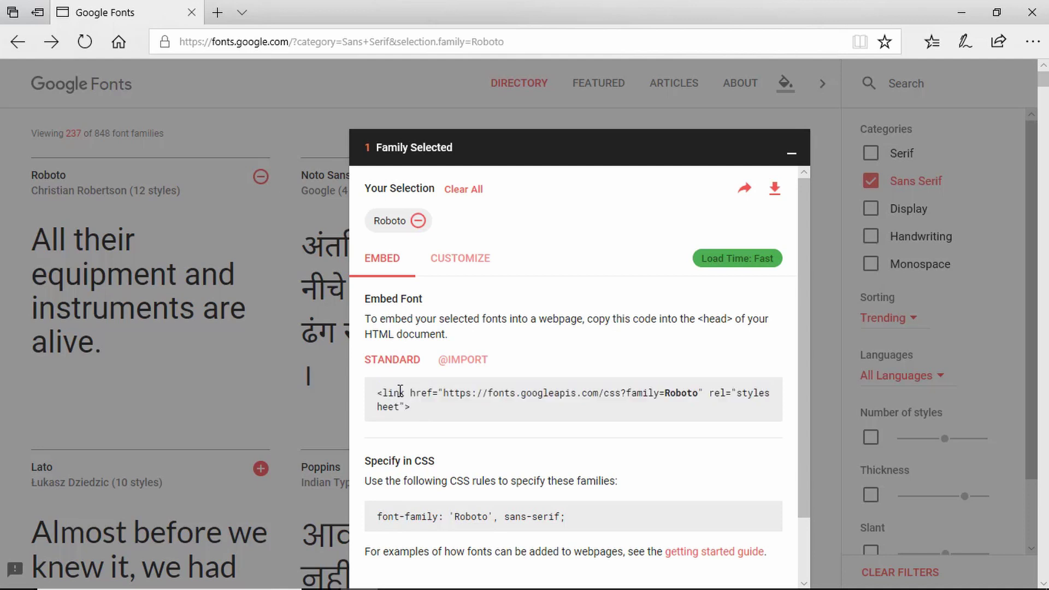
{"action": "left_click", "coordinate": [460, 363]}
{"action": "left_click_drag", "start_coordinate": [627, 401], "coordinate": [704, 411]}
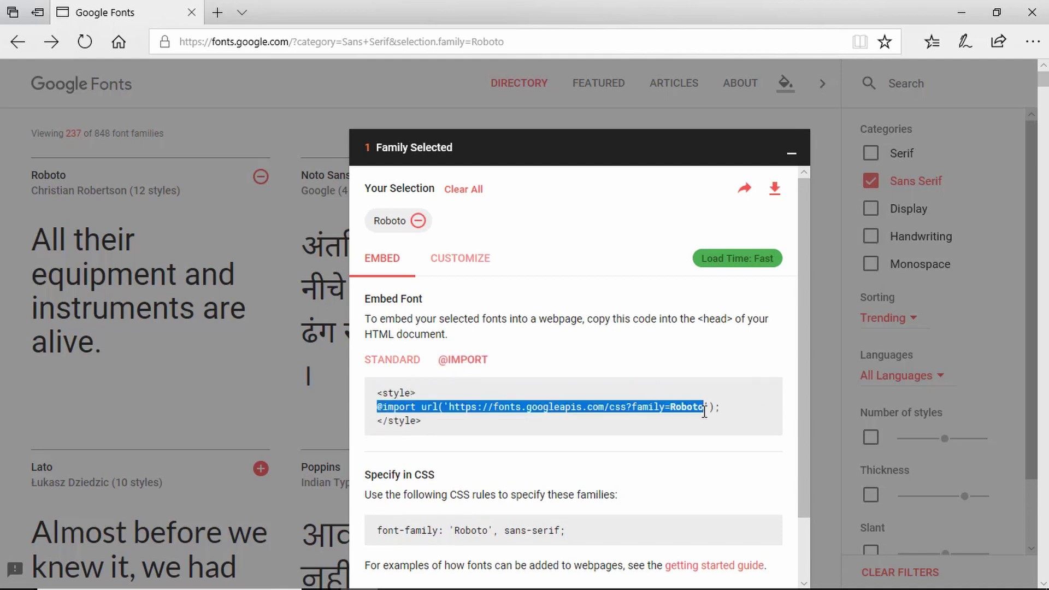
{"action": "left_click", "coordinate": [620, 414]}
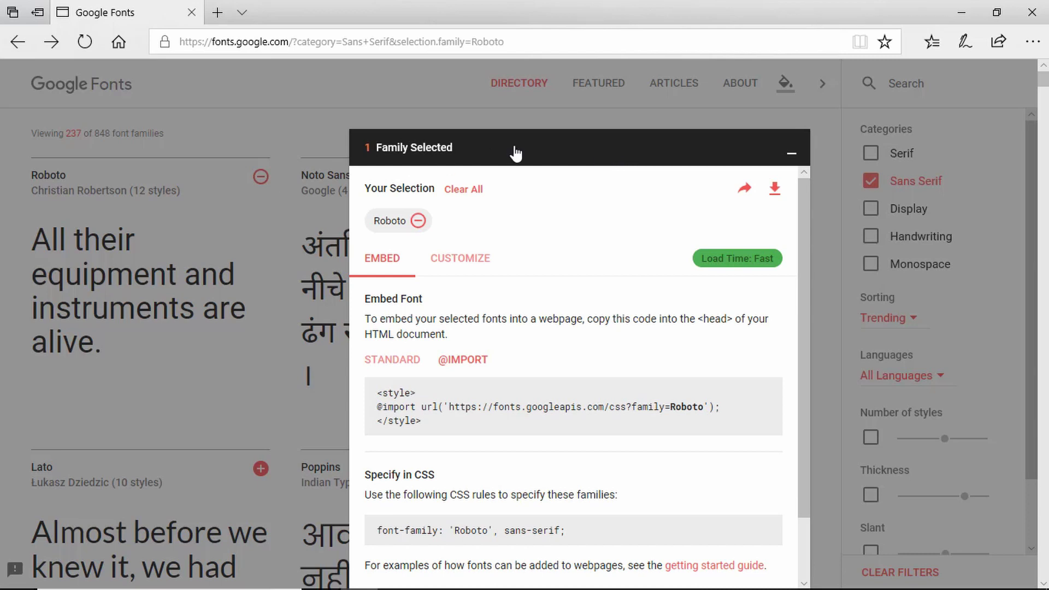
- Collapse the drawer and add Ubuntu to the selection alongside Roboto
{"action": "left_click", "coordinate": [568, 155]}
{"action": "scroll", "coordinate": [560, 377], "scroll_direction": "down", "scroll_amount": 5}
{"action": "scroll", "coordinate": [561, 377], "scroll_direction": "down", "scroll_amount": 15}
{"action": "scroll", "coordinate": [560, 377], "scroll_direction": "down", "scroll_amount": 10}
{"action": "scroll", "coordinate": [560, 377], "scroll_direction": "down", "scroll_amount": 12}
{"action": "scroll", "coordinate": [560, 377], "scroll_direction": "up", "scroll_amount": 20}
{"action": "scroll", "coordinate": [409, 363], "scroll_direction": "down", "scroll_amount": 4}
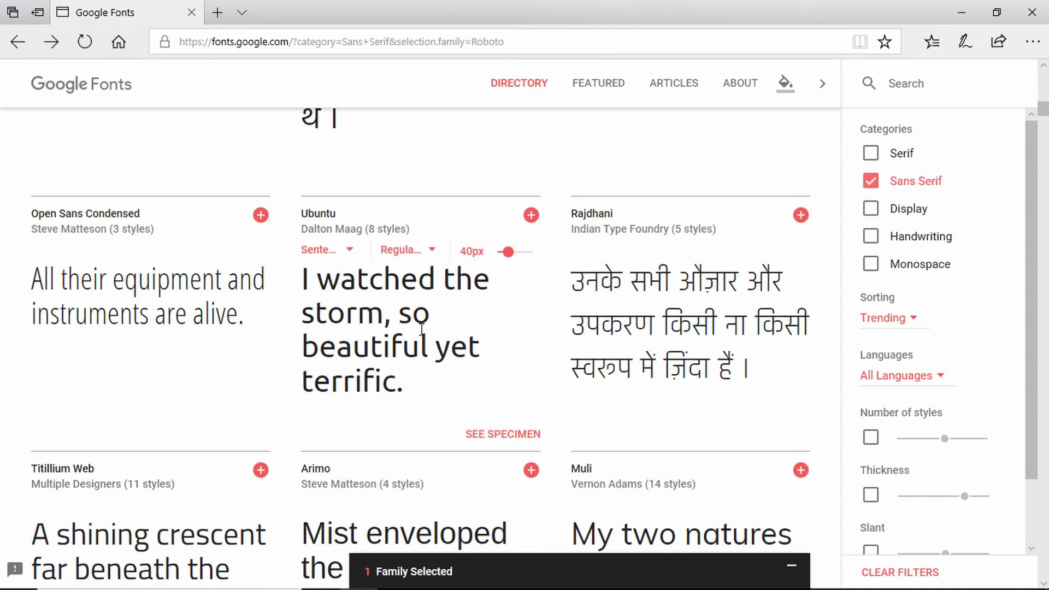
{"action": "left_click", "coordinate": [531, 215]}
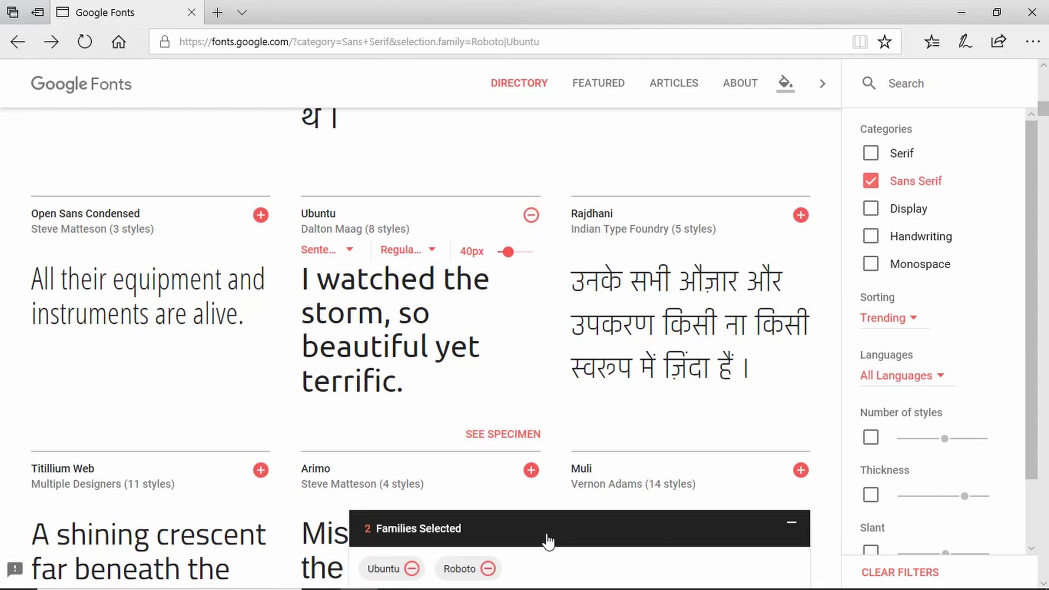
- Expand the drawer to review the Roboto|Ubuntu embed code and load time rating
{"action": "left_click", "coordinate": [546, 569]}
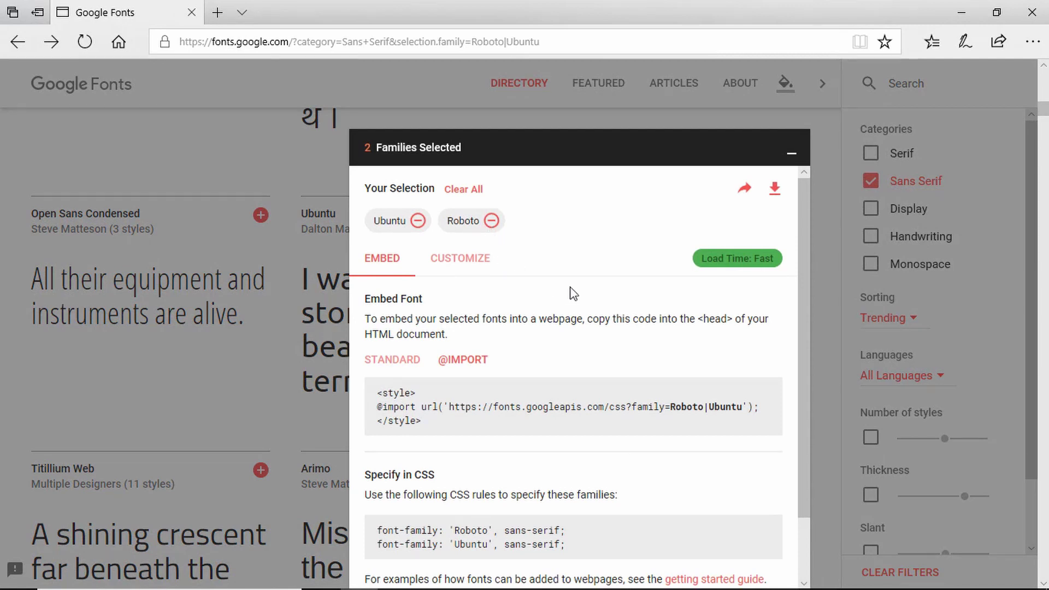
{"action": "left_click_drag", "start_coordinate": [702, 258], "coordinate": [761, 257]}
{"action": "left_click", "coordinate": [697, 264]}
- Add Arimo, Alegreya Sans and Nunito, then view the five-family embed code with Moderate load time
{"action": "scroll", "coordinate": [606, 312], "scroll_direction": "down", "scroll_amount": 1}
{"action": "scroll", "coordinate": [606, 312], "scroll_direction": "up", "scroll_amount": 1}
{"action": "left_click", "coordinate": [552, 149]}
{"action": "scroll", "coordinate": [475, 347], "scroll_direction": "down", "scroll_amount": 3}
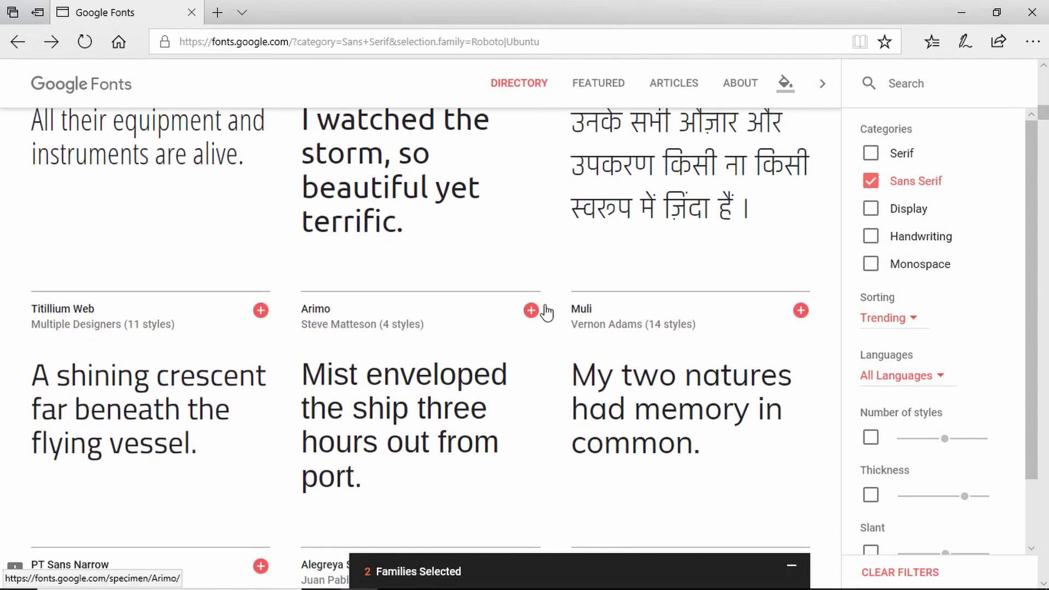
{"action": "left_click", "coordinate": [532, 311]}
{"action": "scroll", "coordinate": [527, 309], "scroll_direction": "down", "scroll_amount": 3}
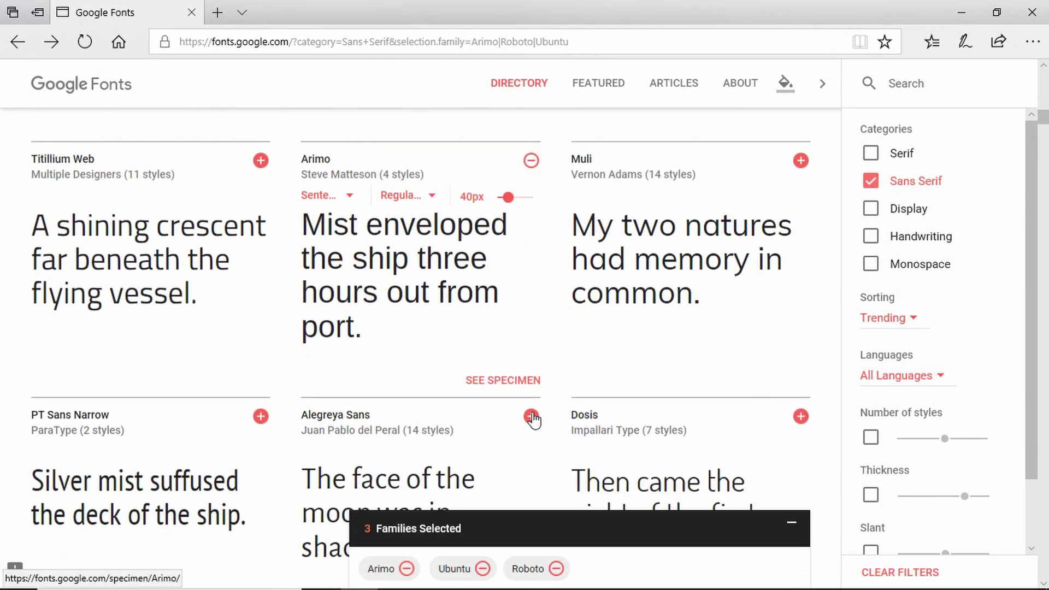
{"action": "left_click", "coordinate": [531, 417]}
{"action": "scroll", "coordinate": [532, 421], "scroll_direction": "down", "scroll_amount": 3}
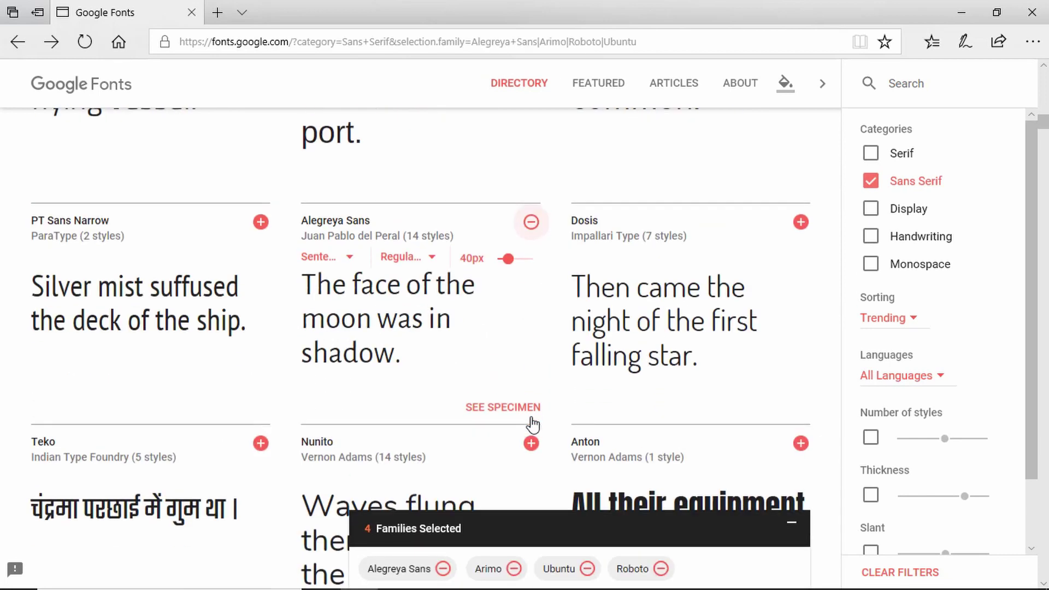
{"action": "left_click", "coordinate": [530, 445]}
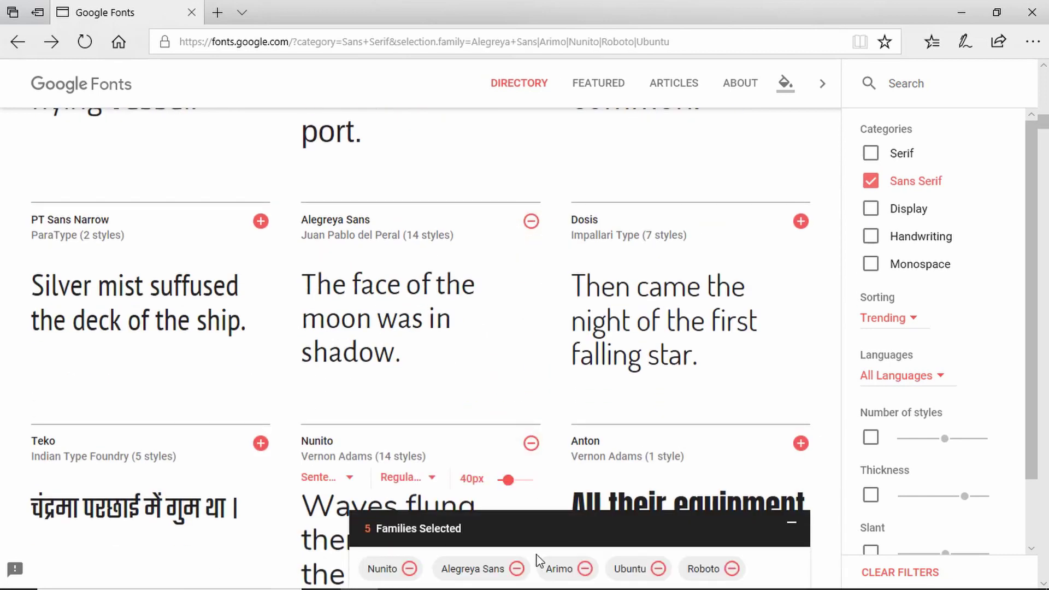
{"action": "left_click", "coordinate": [607, 568]}
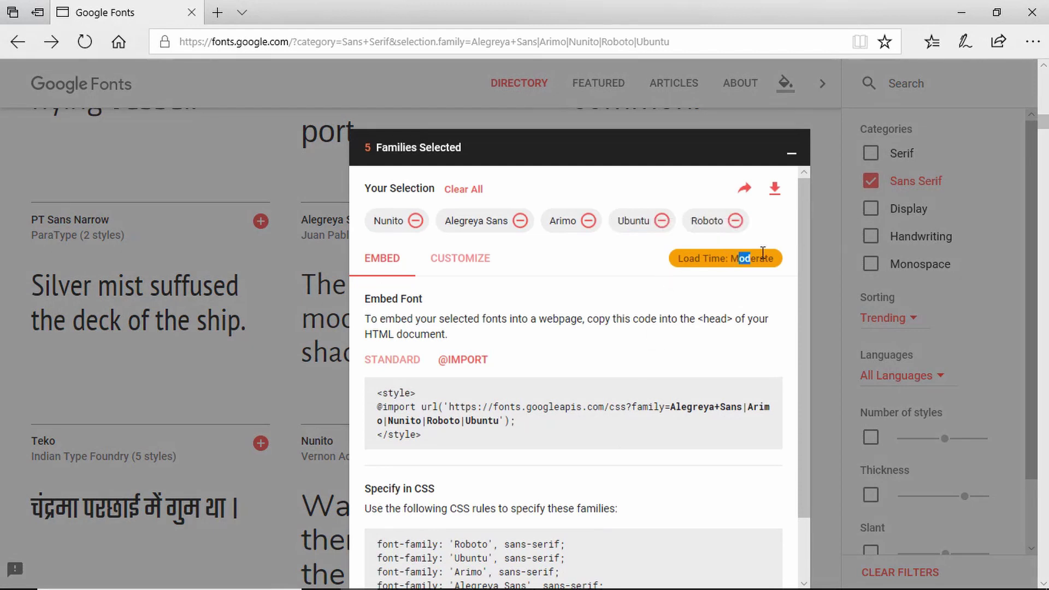
- Remove the Nunito, Alegreya Sans and Arimo chips, leaving Roboto and Ubuntu
{"action": "left_click", "coordinate": [416, 223]}
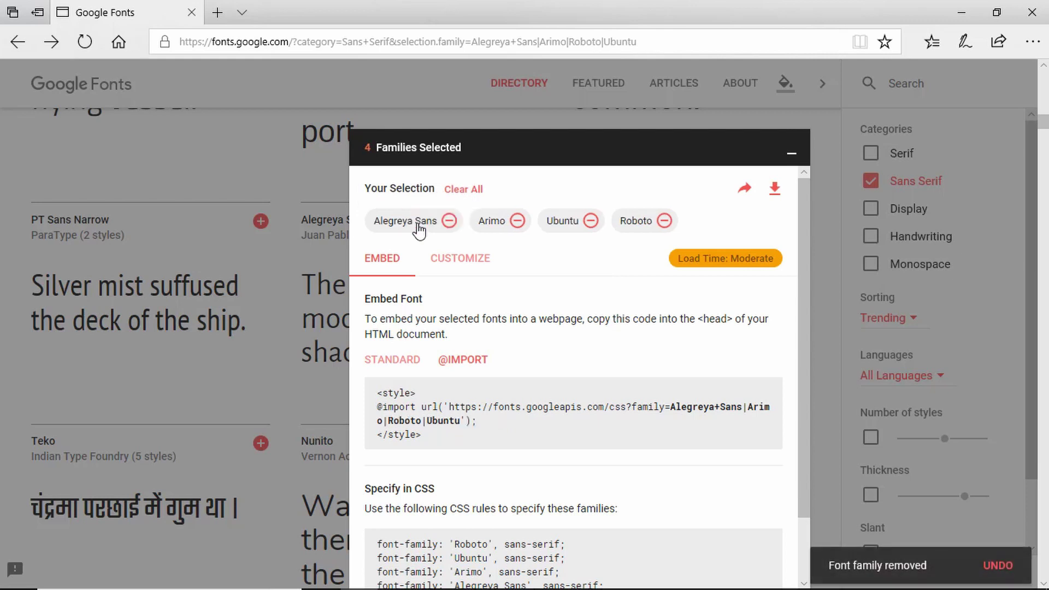
{"action": "left_click", "coordinate": [449, 221]}
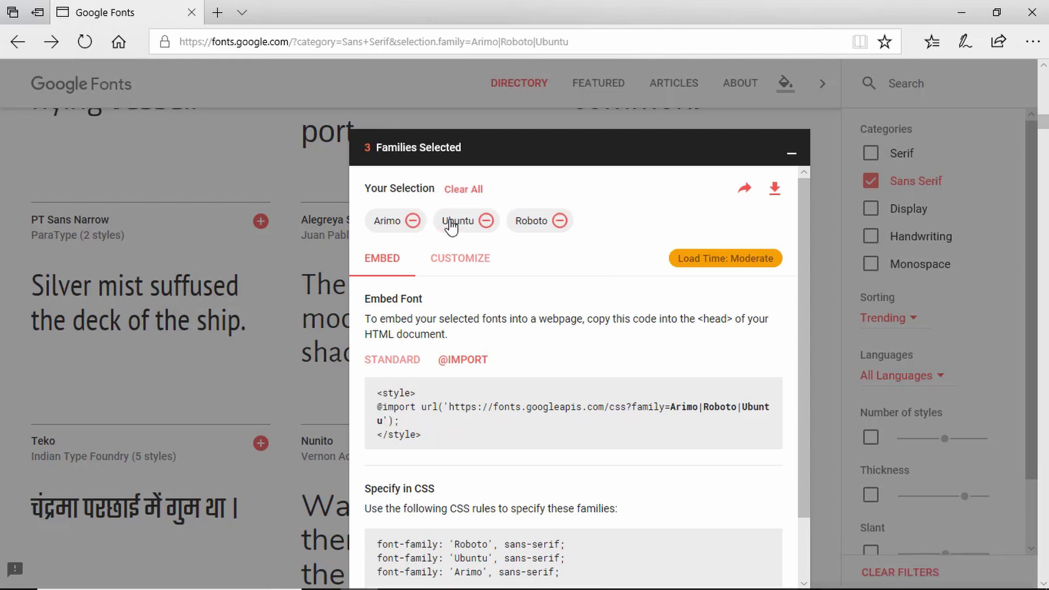
{"action": "left_click", "coordinate": [415, 221]}
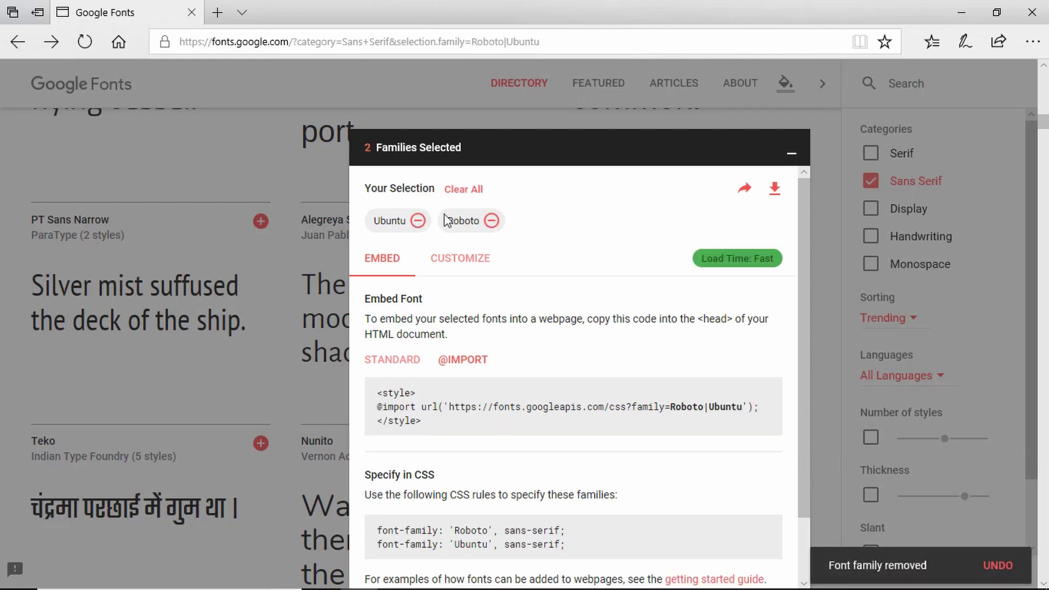